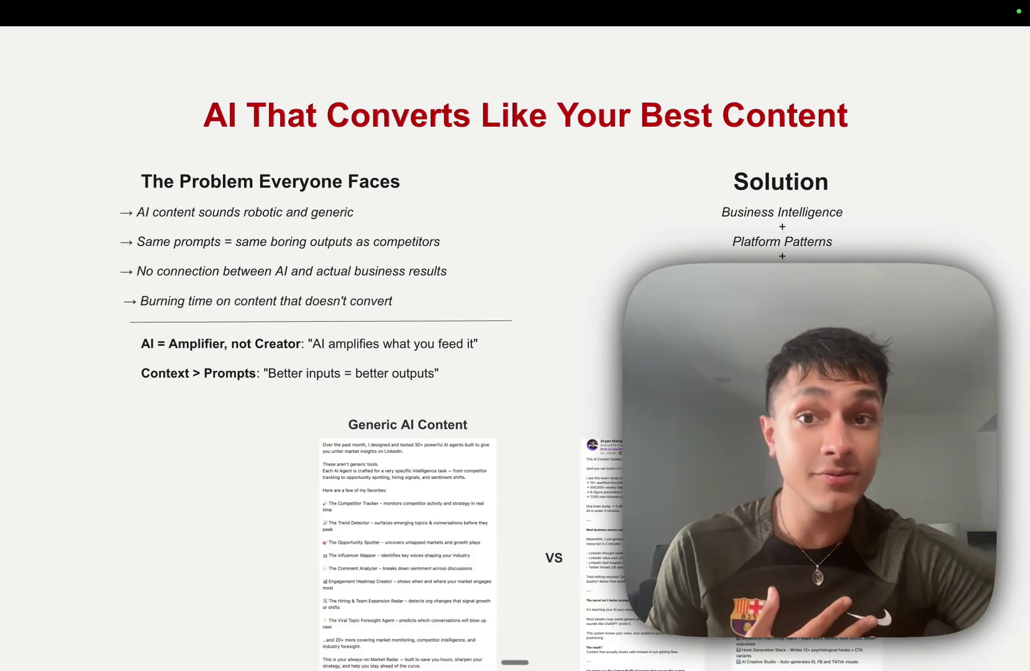
# Zoom and pan the board to the Amplifier and takeaways text, highlighting the word 'Context'
pyautogui.scroll(2, 490, 385)
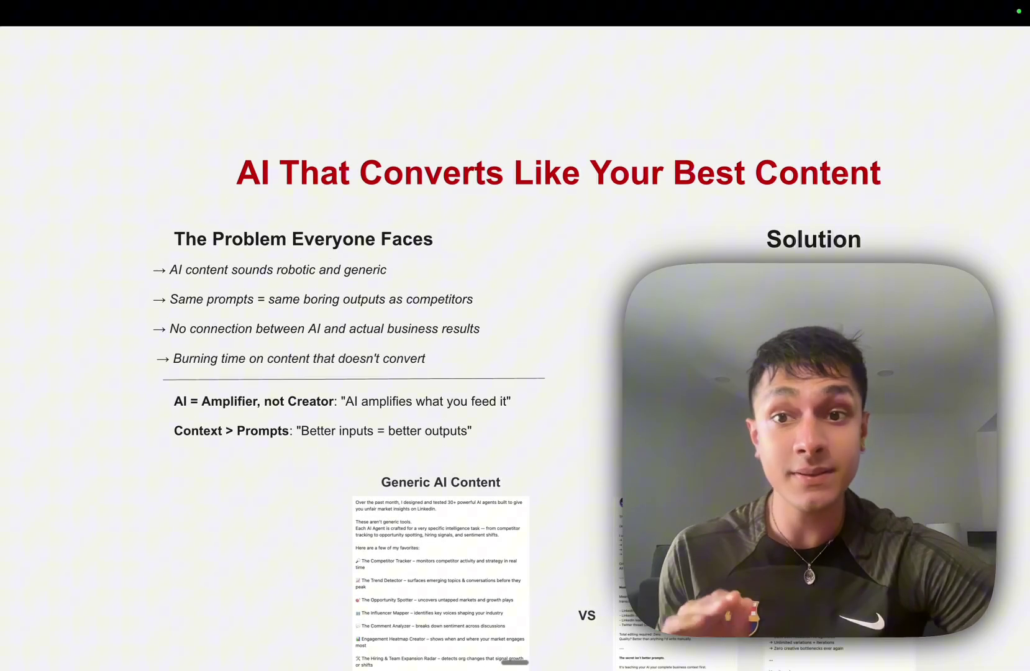
pyautogui.scroll(-1, 490, 385)
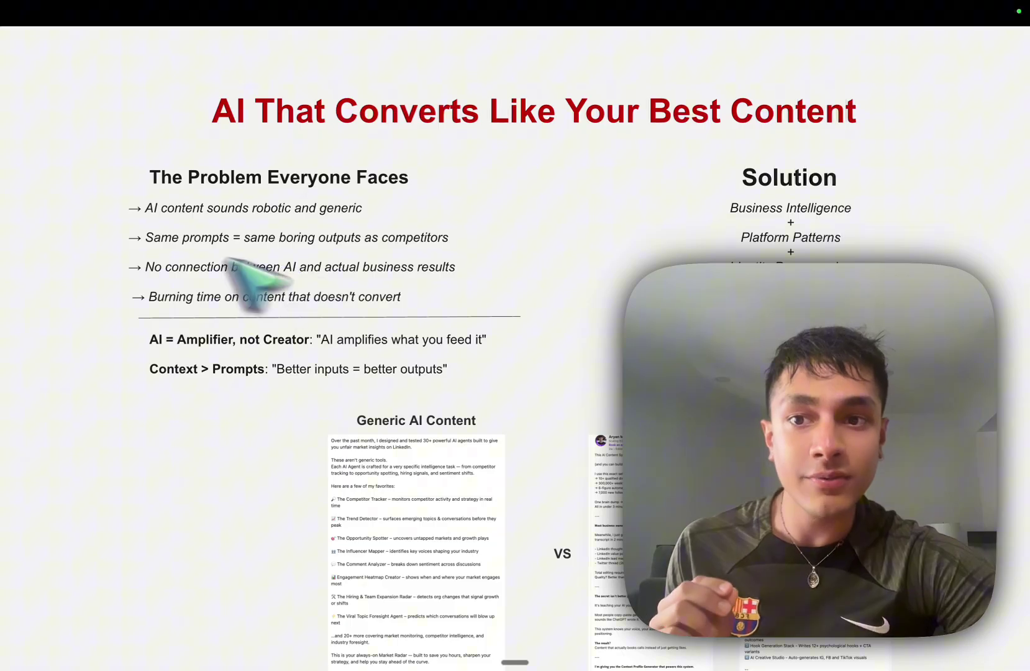
pyautogui.press('super+equal')
pyautogui.hscroll(-5, 356, 184)
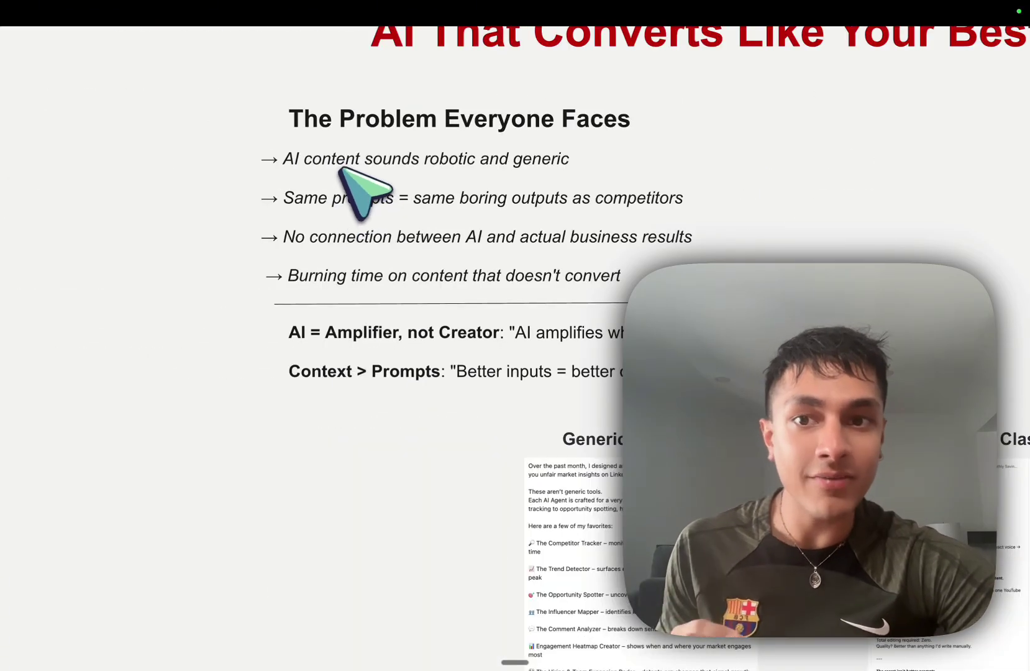
pyautogui.scroll(-1, 366, 190)
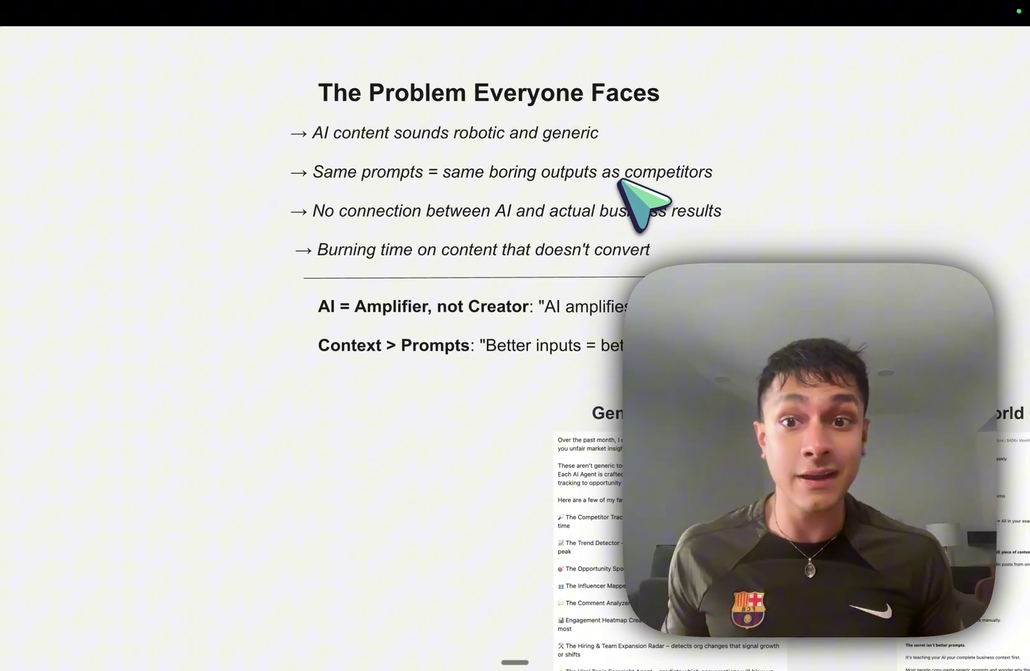
pyautogui.scroll(-2, 615, 199)
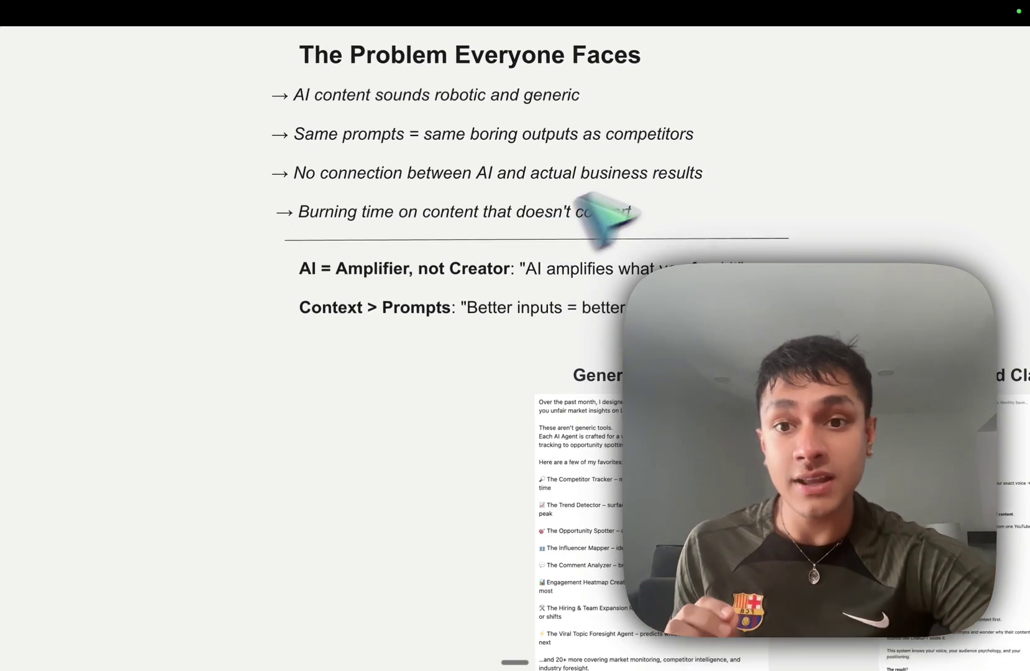
pyautogui.click(410, 271)
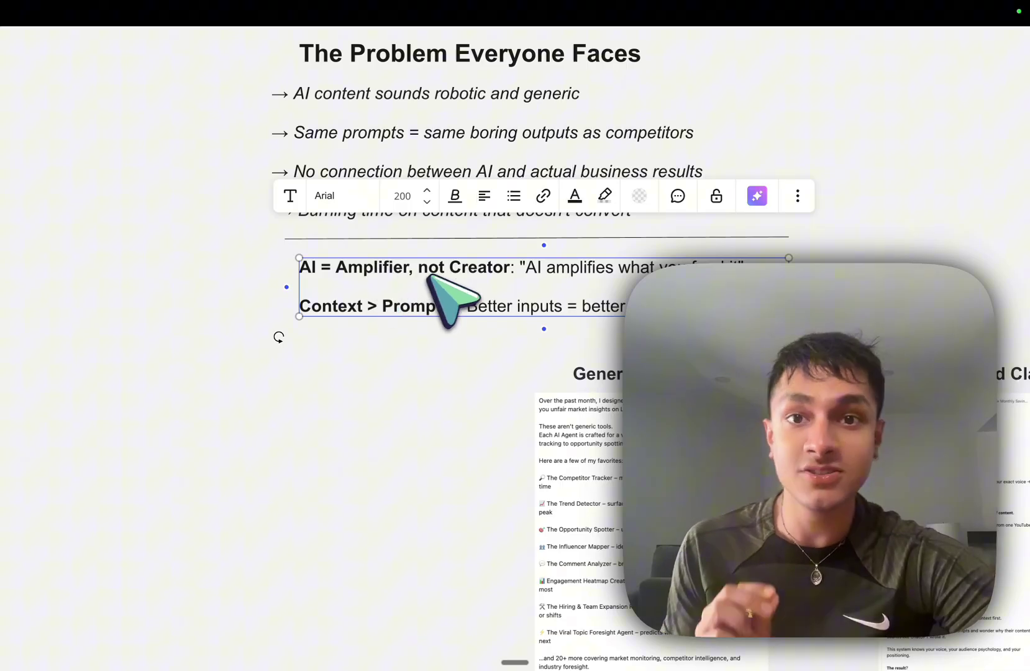
pyautogui.click(407, 346)
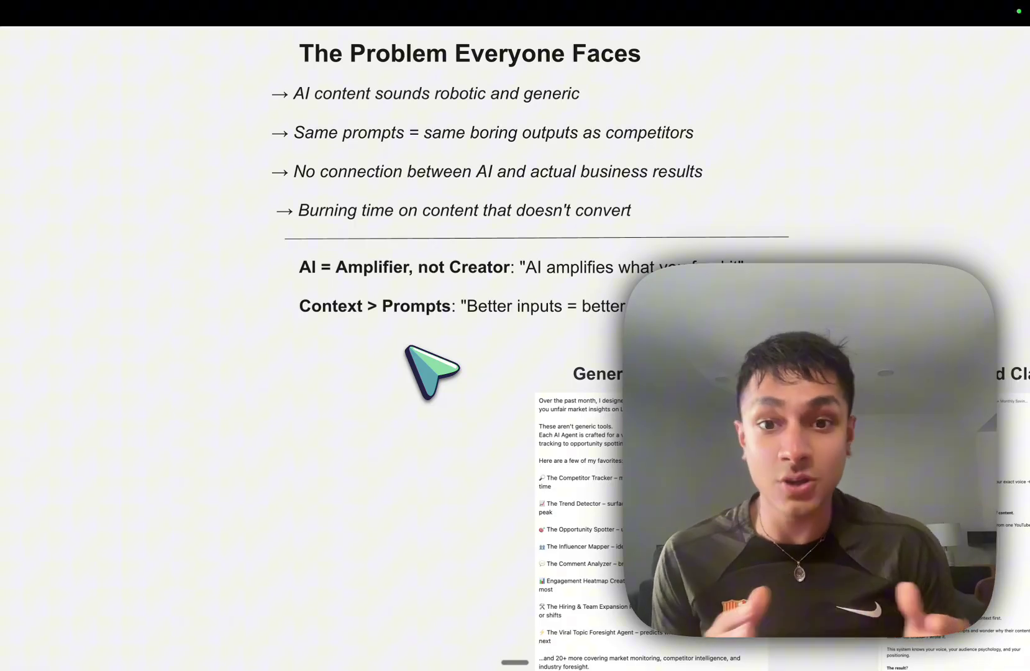
pyautogui.click(340, 316)
pyautogui.doubleClick(335, 312)
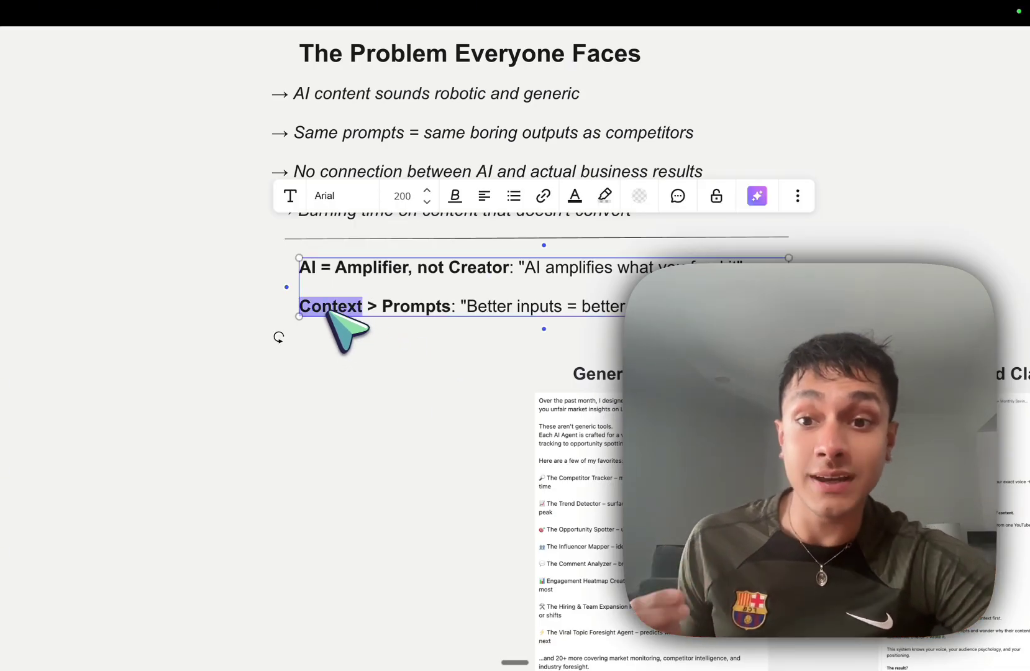
pyautogui.click(405, 343)
# Pan right to the Solution section and select its text block
pyautogui.hscroll(2, 508, 311)
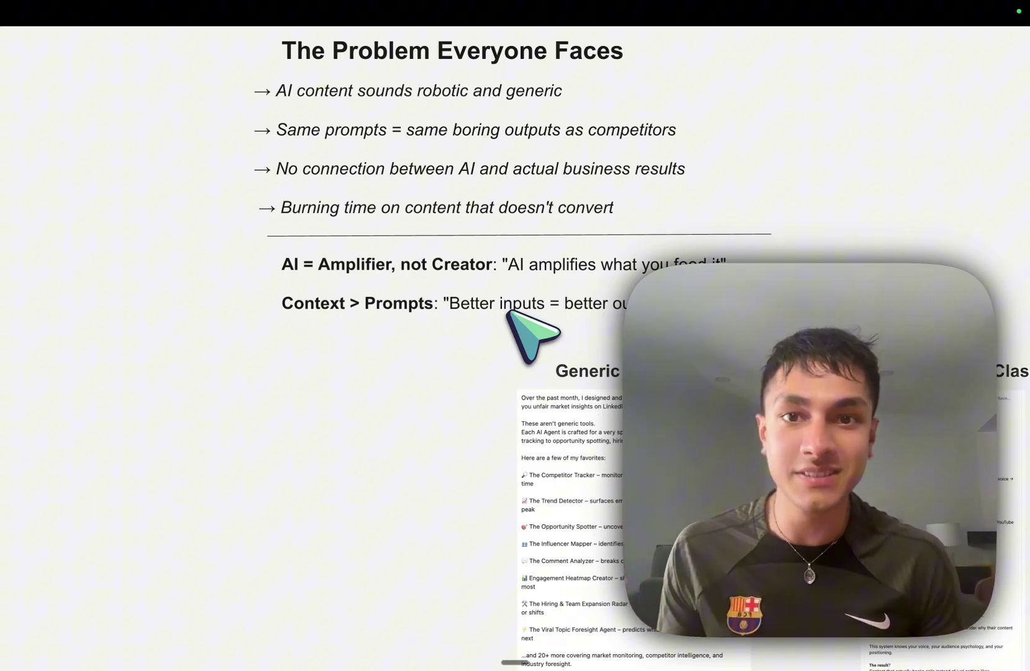
pyautogui.hscroll(5, 570, 295)
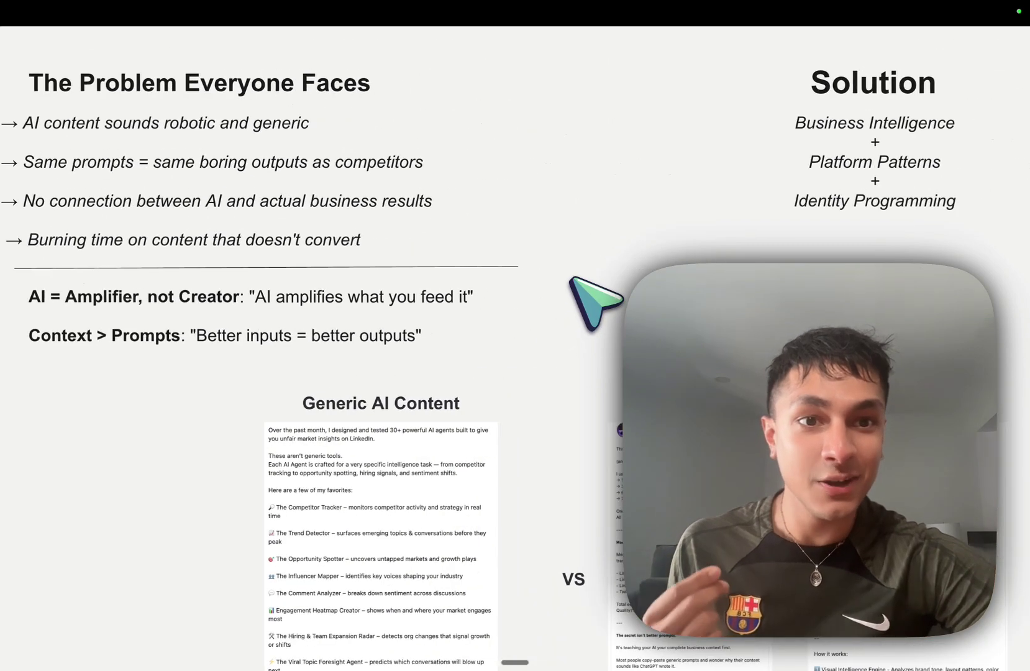
pyautogui.hscroll(3, 682, 239)
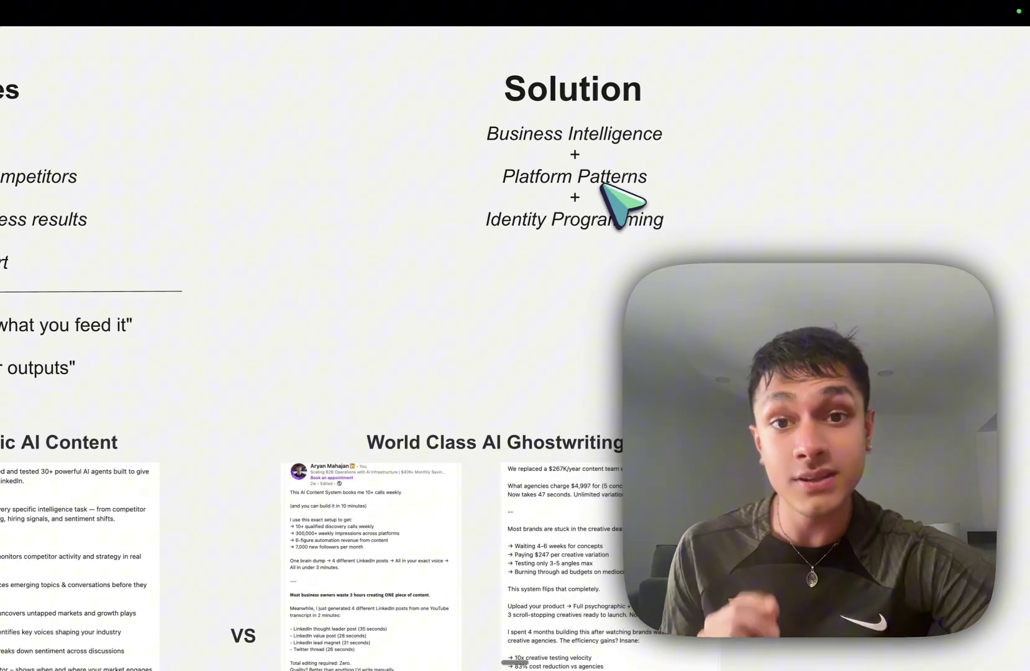
pyautogui.click(593, 176)
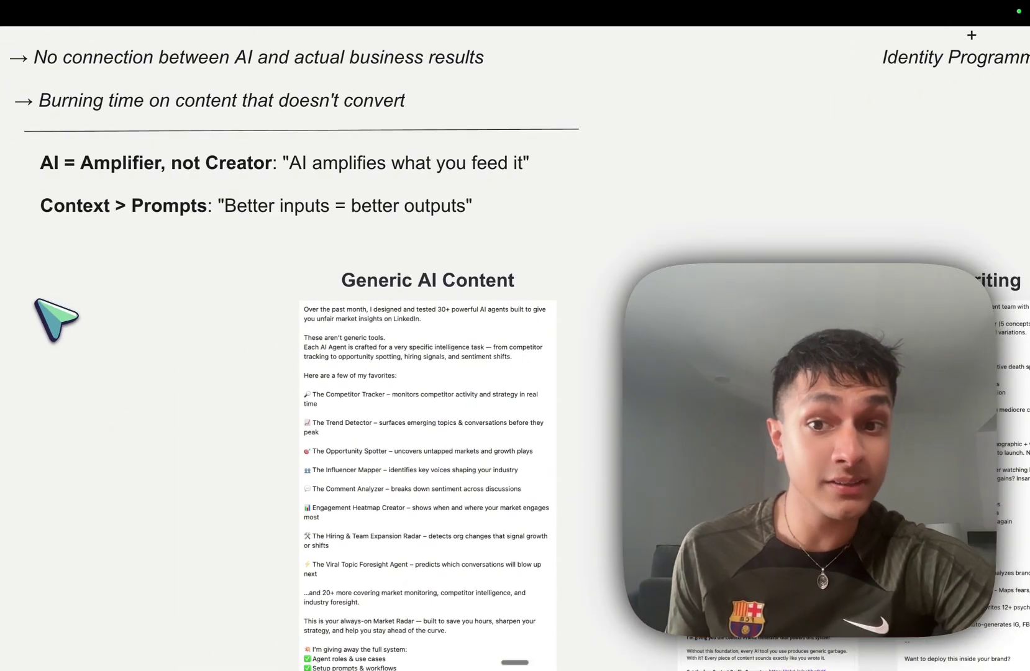
pyautogui.scroll(-3, 261, 285)
pyautogui.scroll(5, 287, 228)
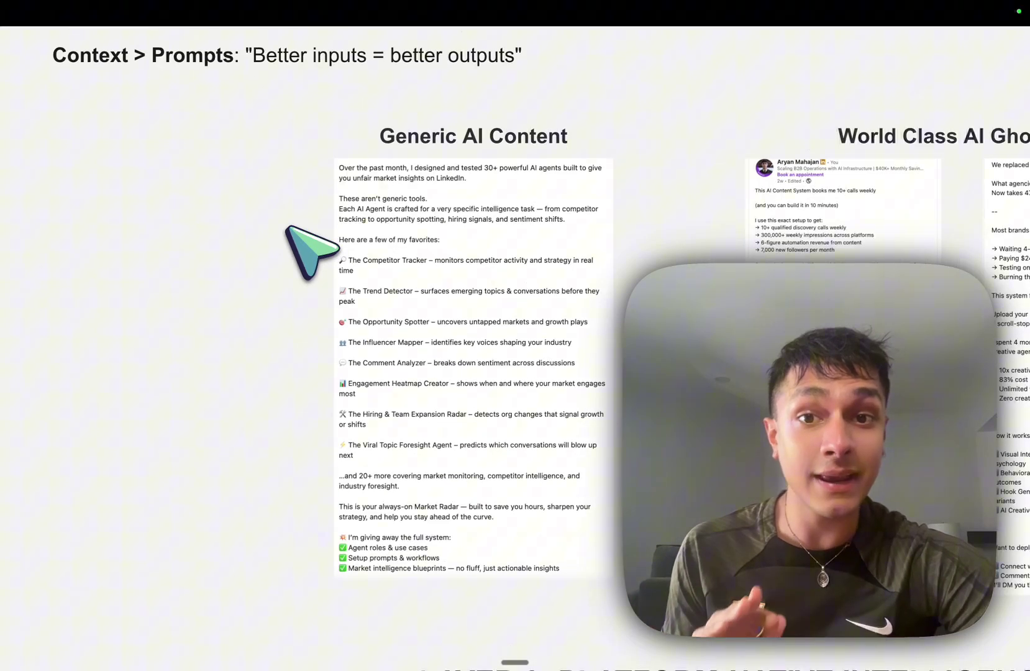
pyautogui.scroll(-2, 309, 251)
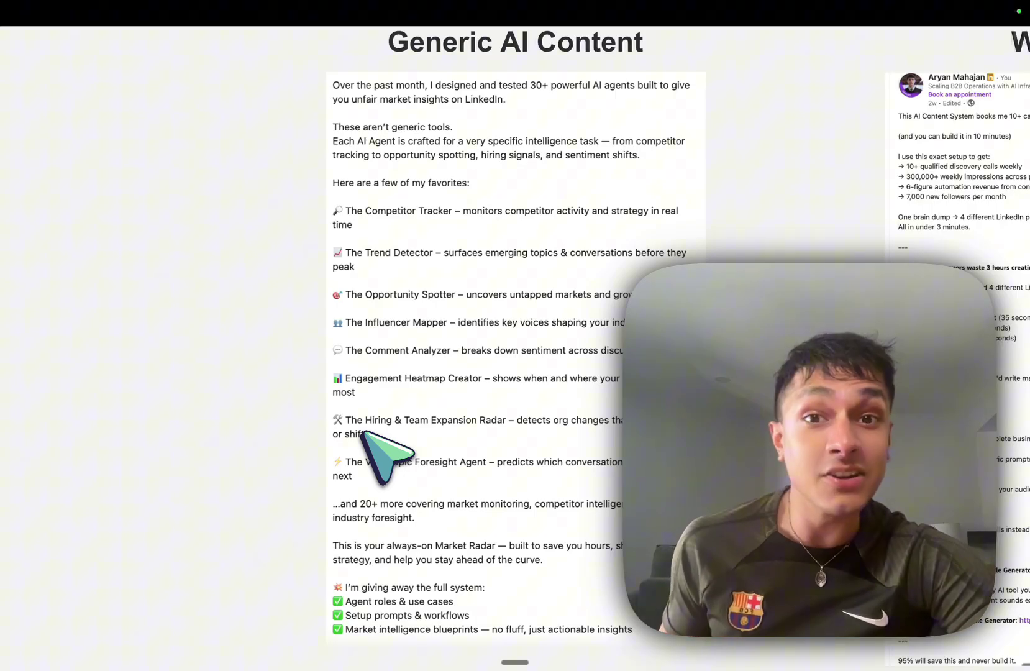
# Pan past the Generic AI Content and World Class AI Ghostwriting examples to Layer 1
pyautogui.hscroll(10, 381, 457)
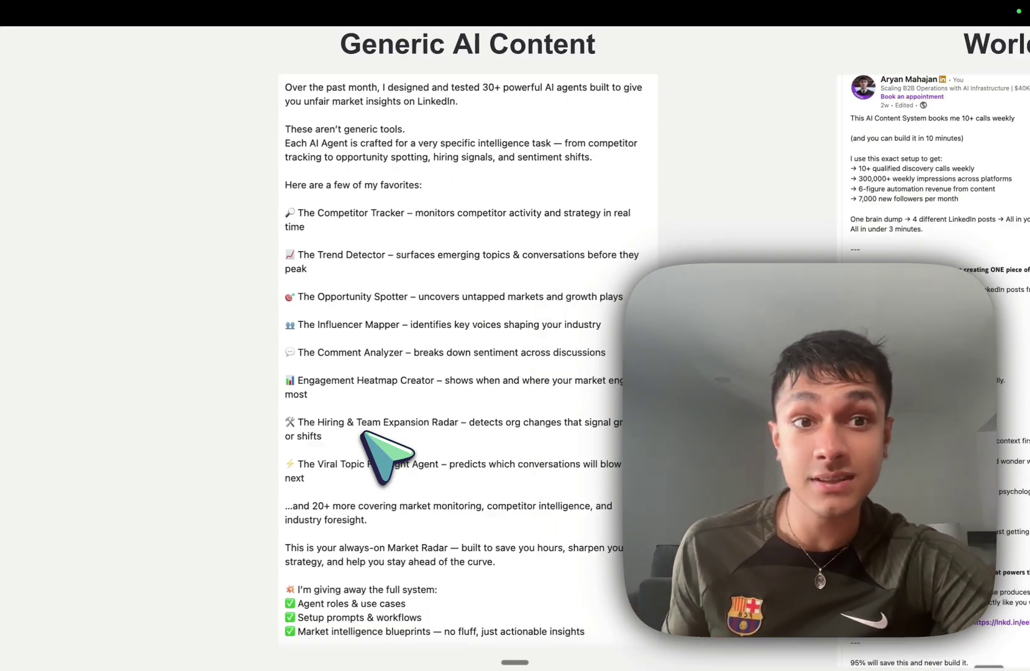
pyautogui.hscroll(2, 382, 456)
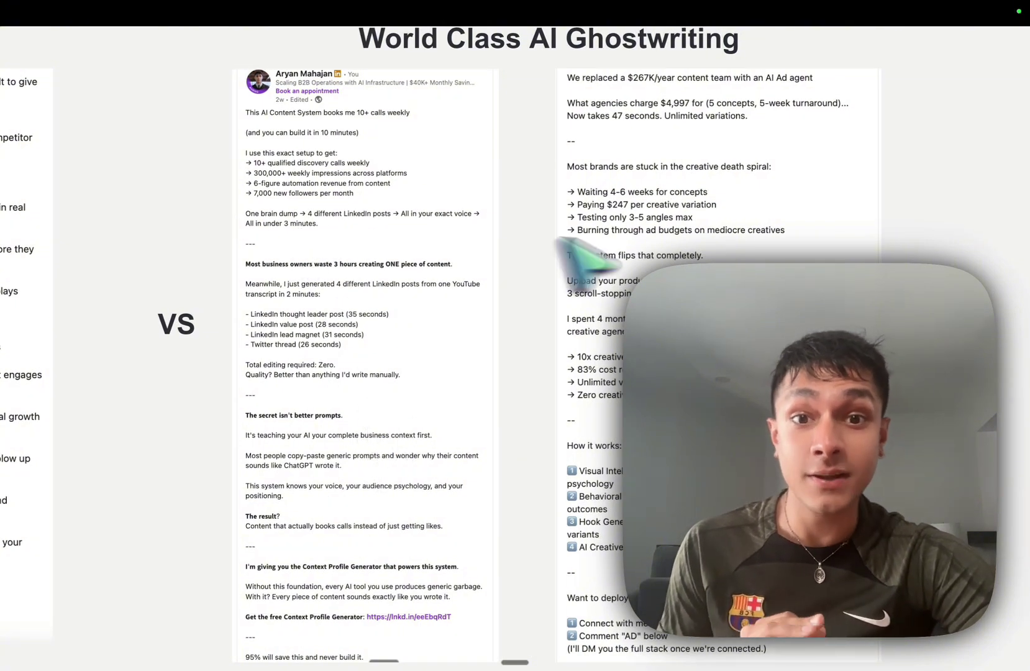
pyautogui.scroll(3, 663, 249)
pyautogui.hscroll(-3, 664, 253)
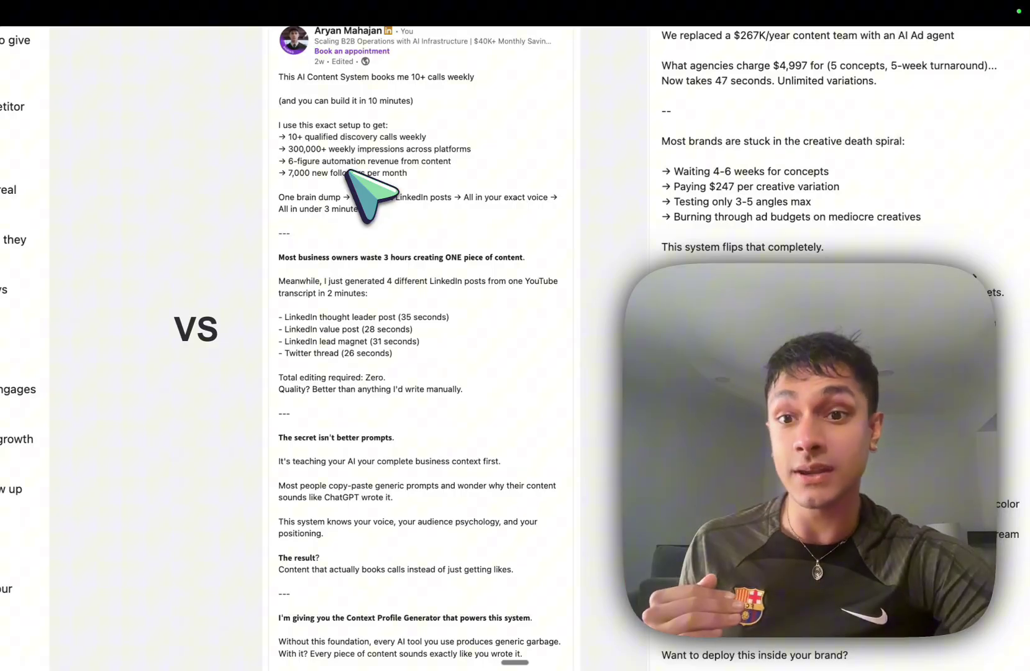
pyautogui.hscroll(-15, 357, 205)
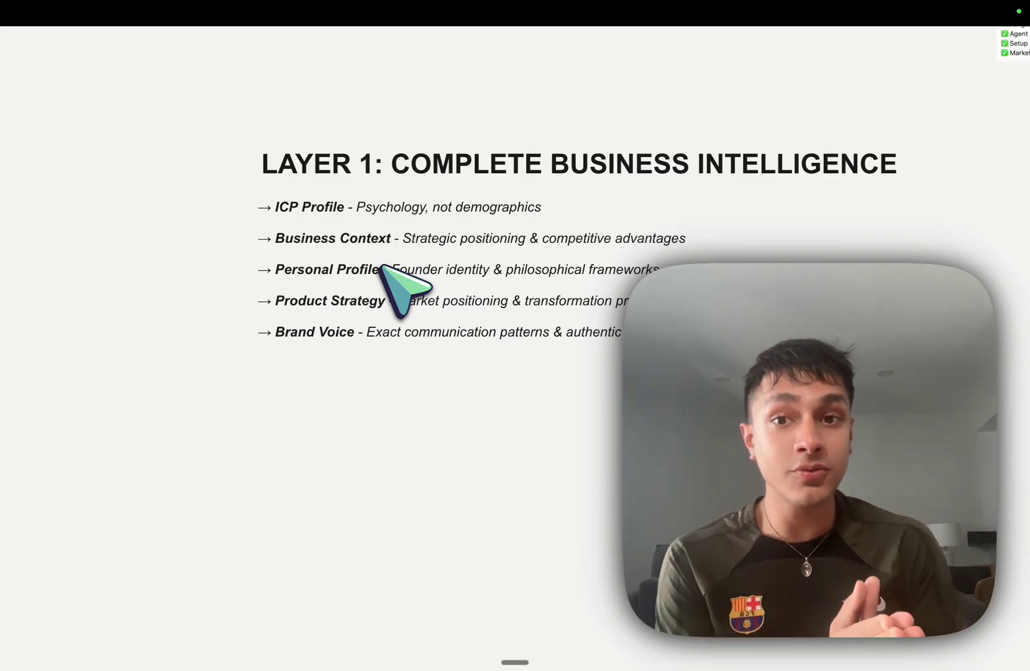
# Point out the Layer 1 title and profile bullets, highlighting 'Strategy', then switch to the browser
pyautogui.click(674, 166)
pyautogui.click(347, 210)
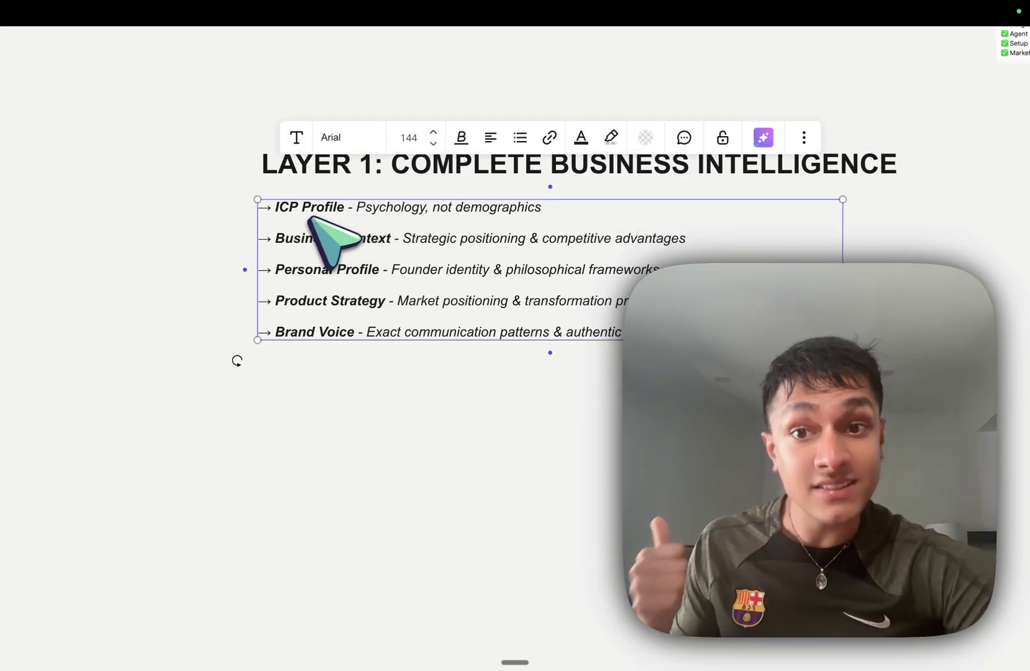
pyautogui.click(329, 269)
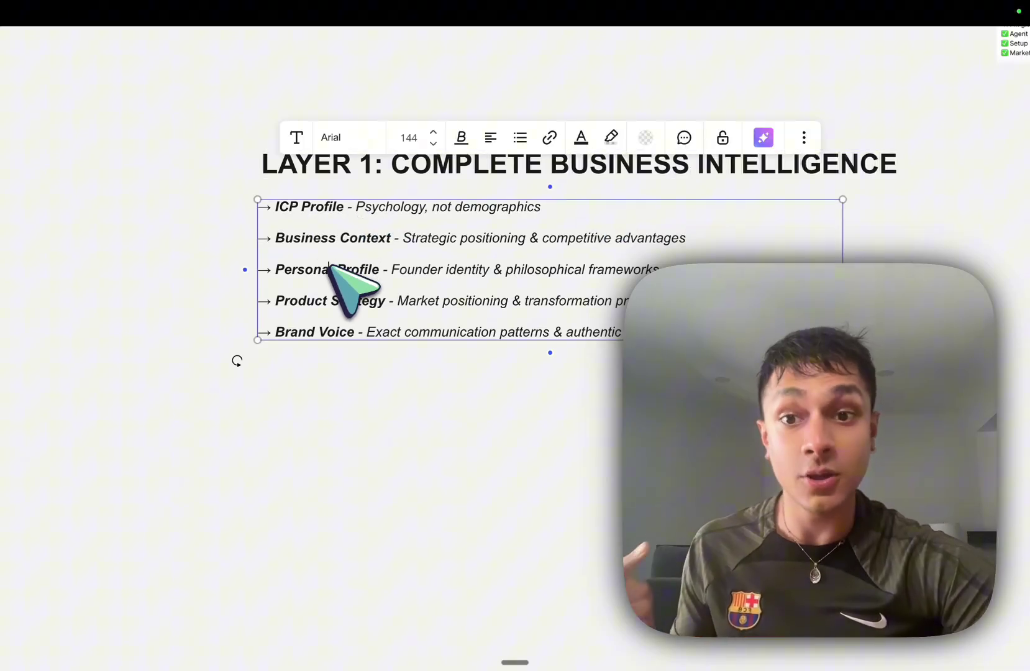
pyautogui.doubleClick(342, 300)
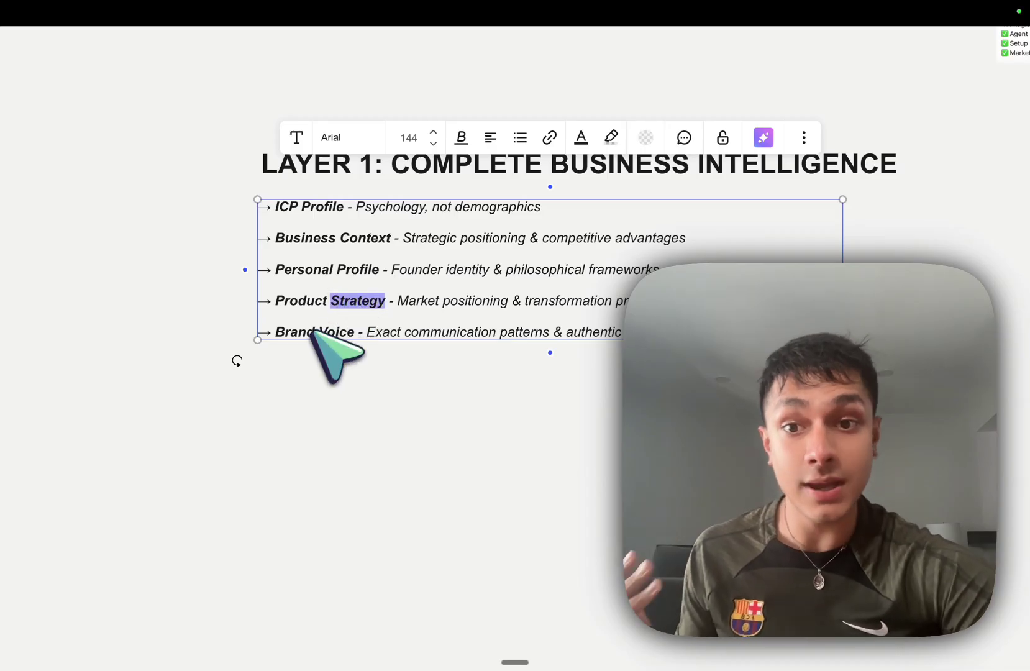
pyautogui.click(317, 329)
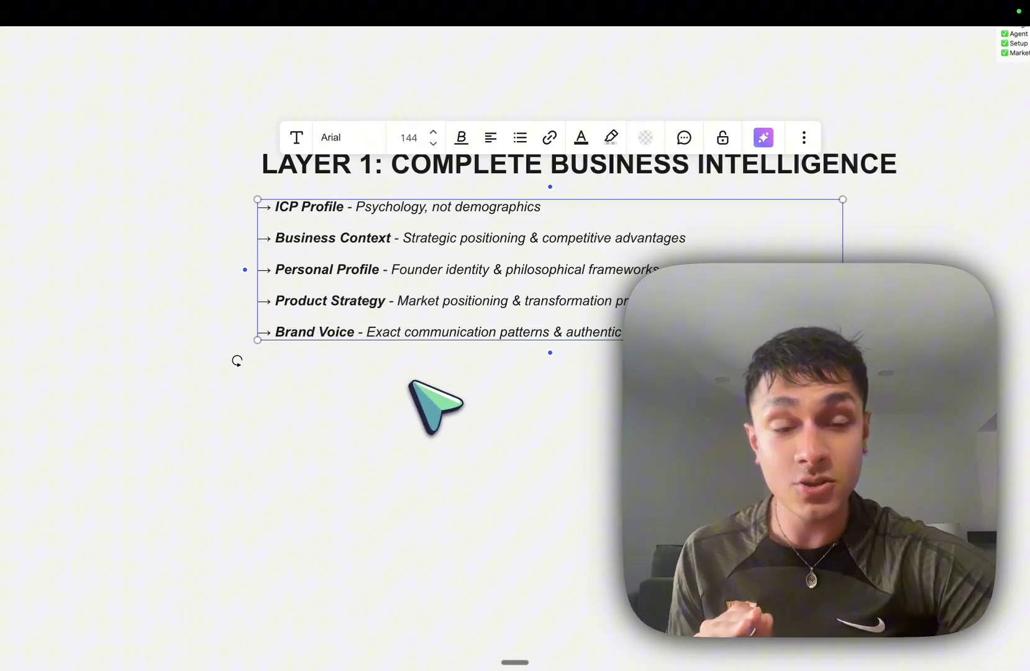
pyautogui.hotkey('ctrl', 'Right')
# Bring up the Notion Knowledge Base tab and scroll through its Context Profiles and other sections
pyautogui.click(469, 43)
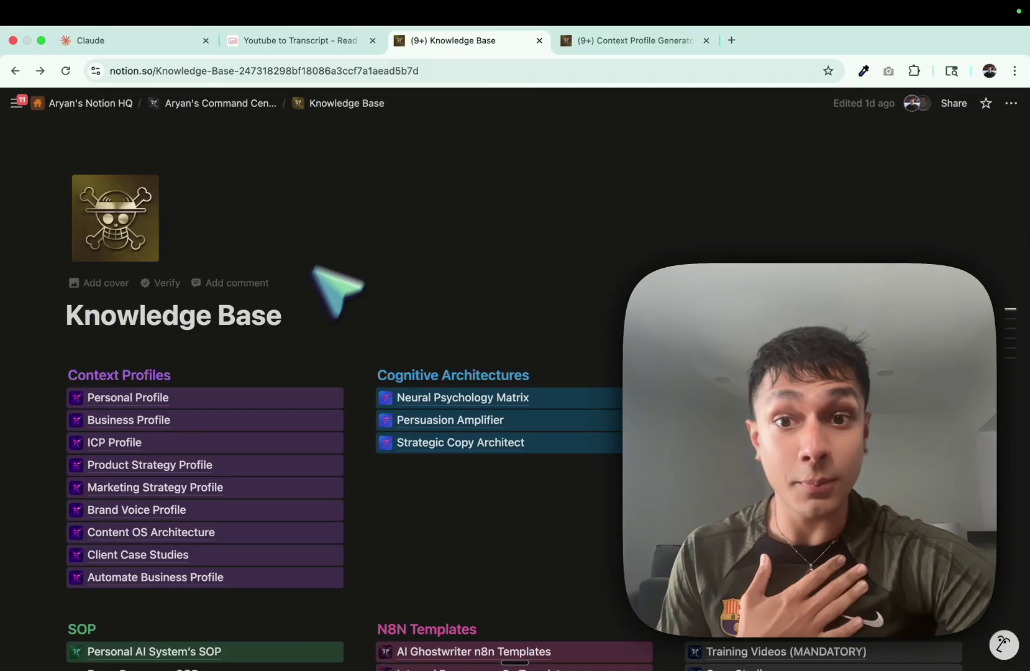
pyautogui.scroll(-2, 340, 311)
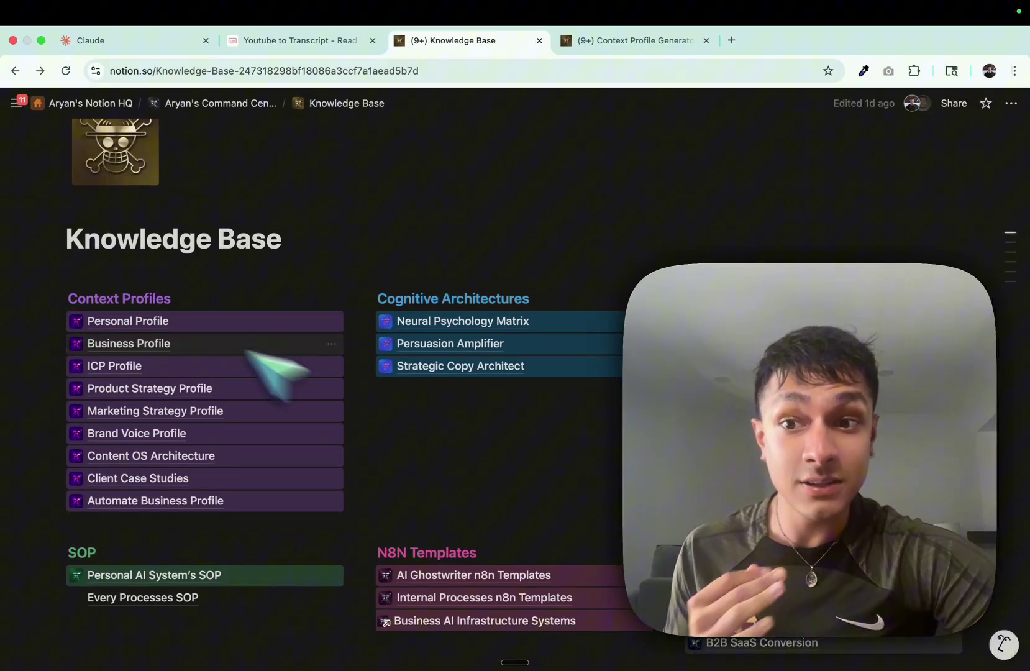
pyautogui.scroll(-3, 159, 307)
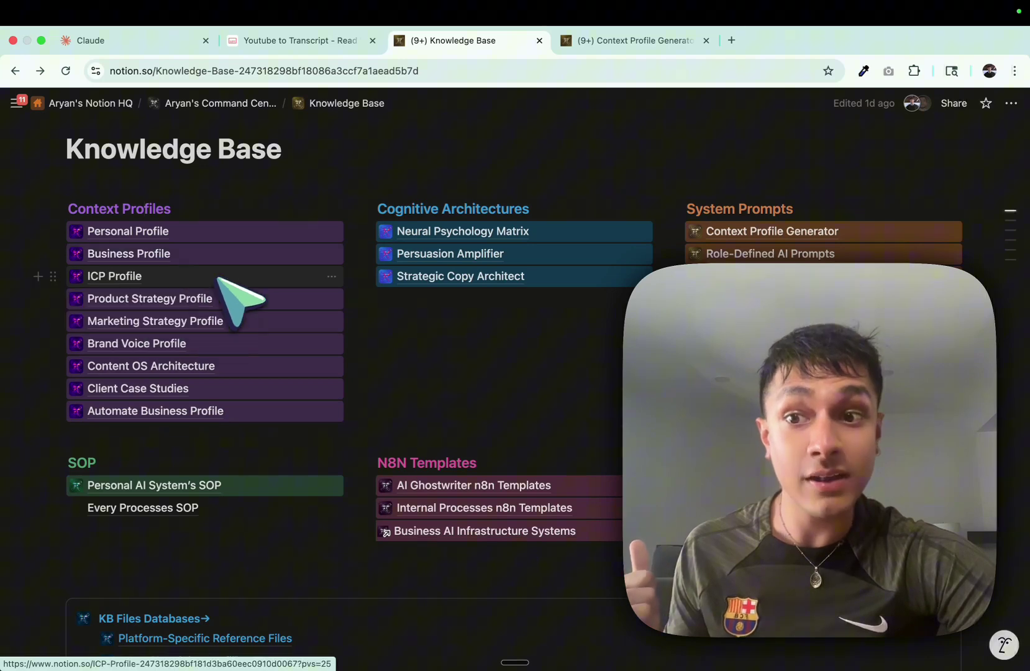
pyautogui.scroll(2, 152, 286)
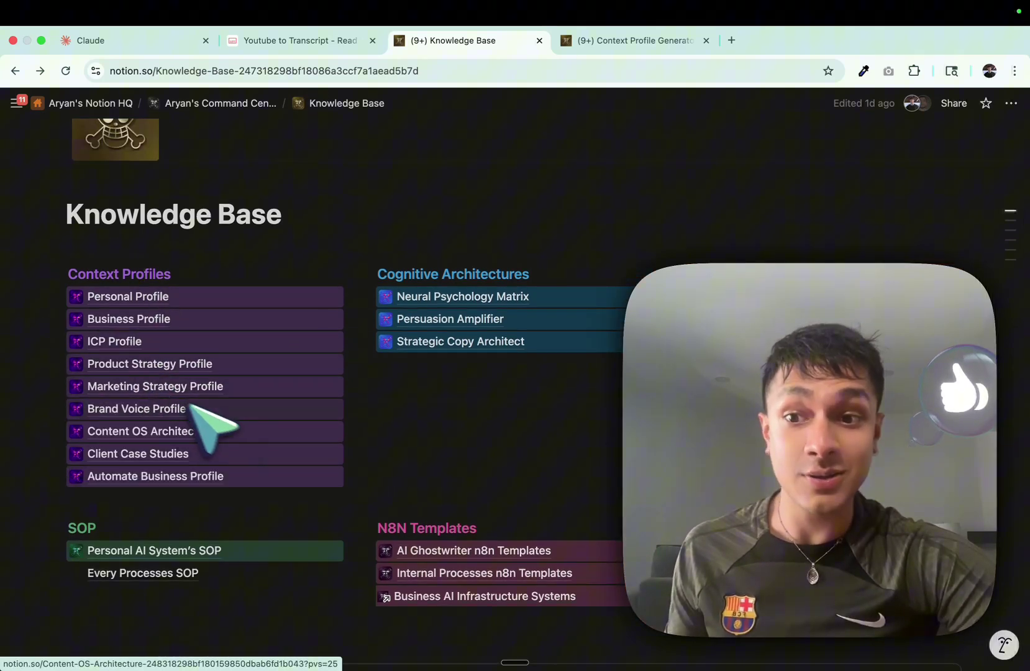
# Open the ICP Profile and scroll its JSON to highlight the tried_and_failed section
pyautogui.click(136, 342)
pyautogui.scroll(-20, 497, 379)
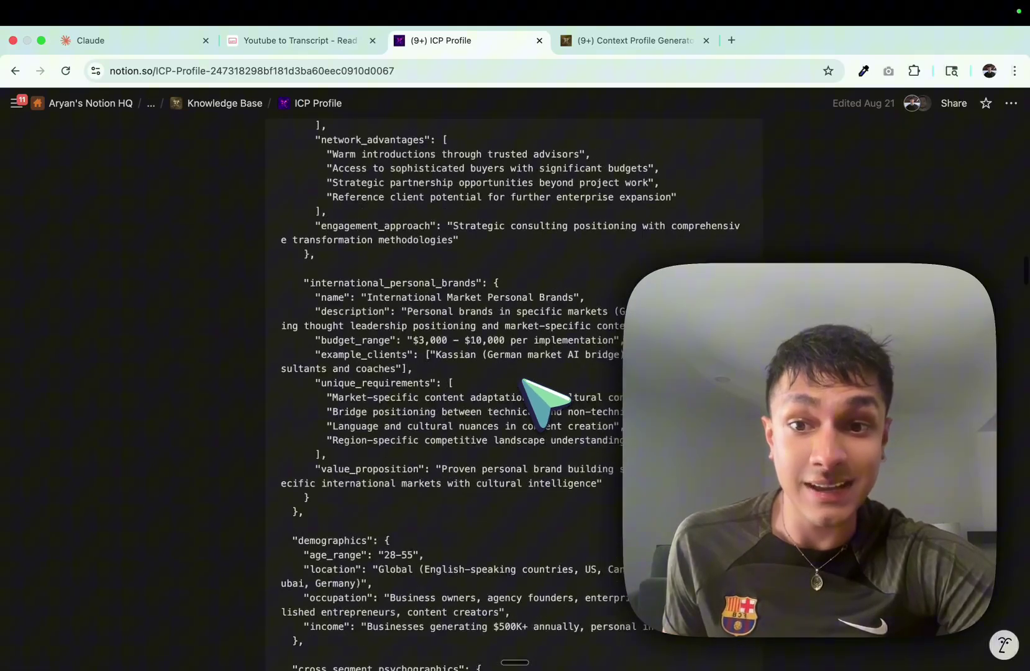
pyautogui.scroll(-20, 525, 382)
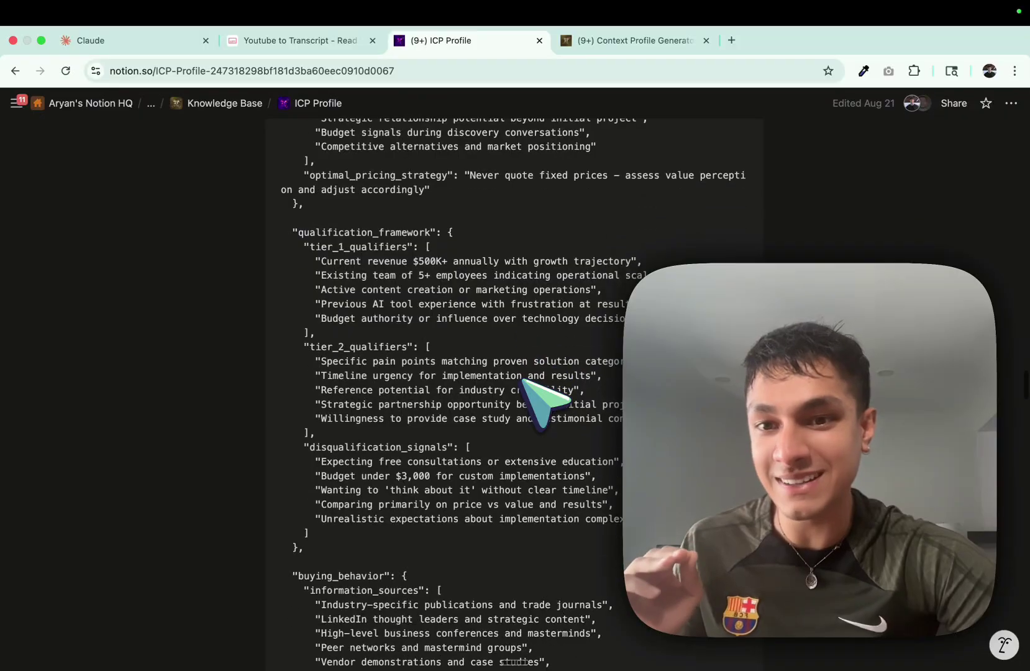
pyautogui.scroll(-2, 525, 382)
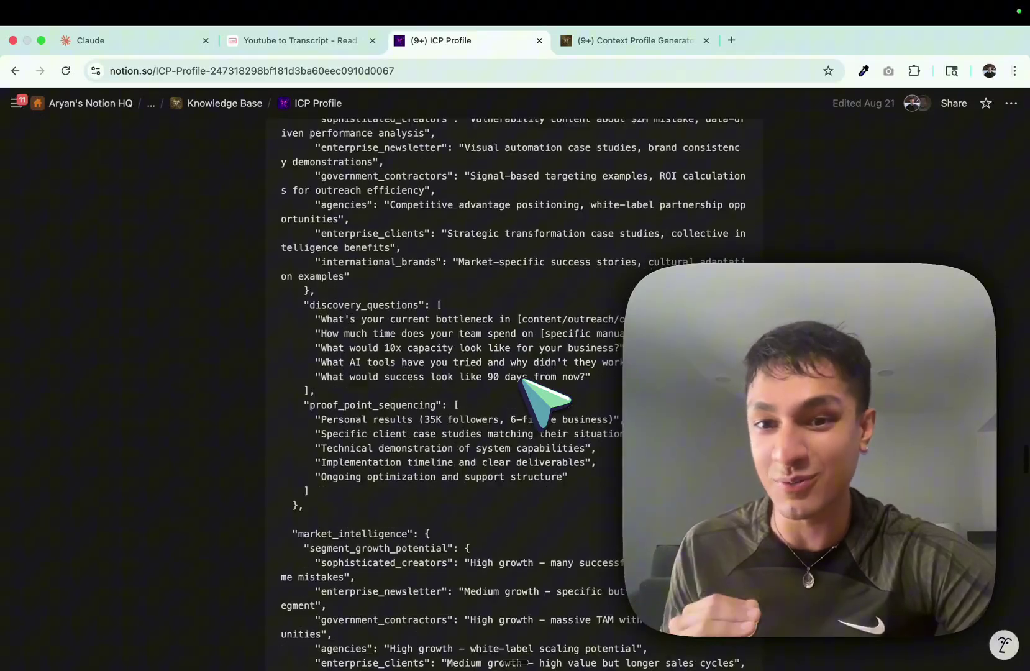
pyautogui.scroll(-20, 525, 380)
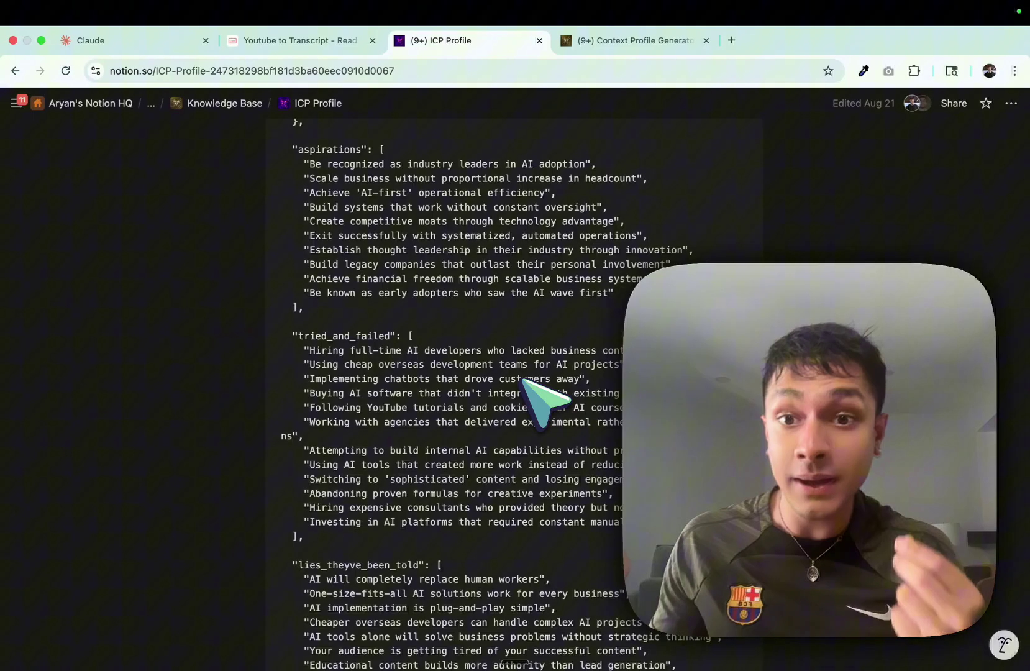
pyautogui.doubleClick(373, 337)
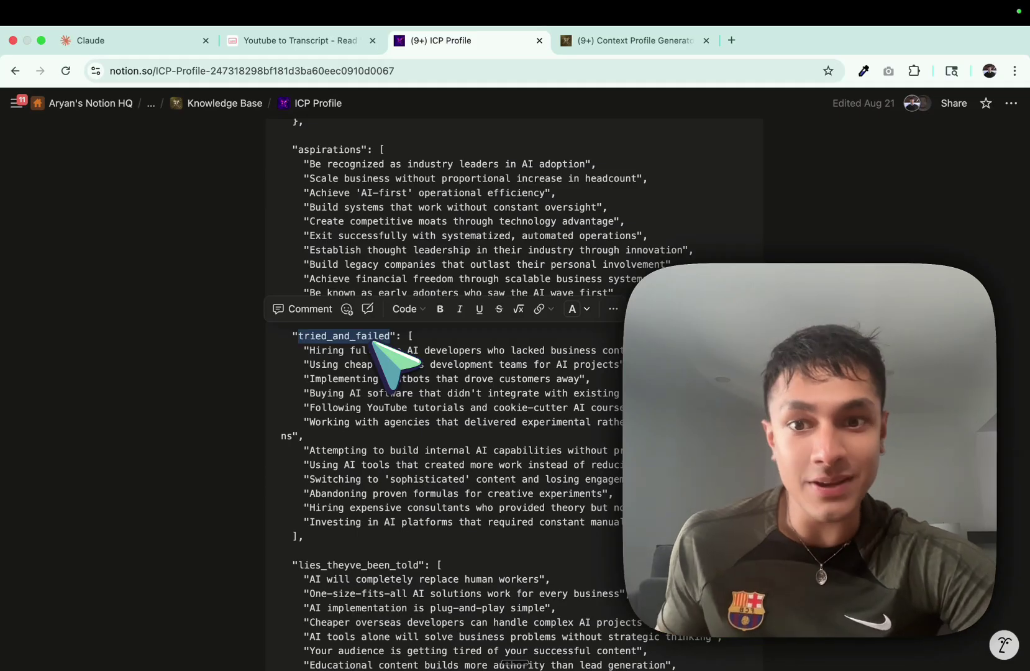
pyautogui.click(404, 340)
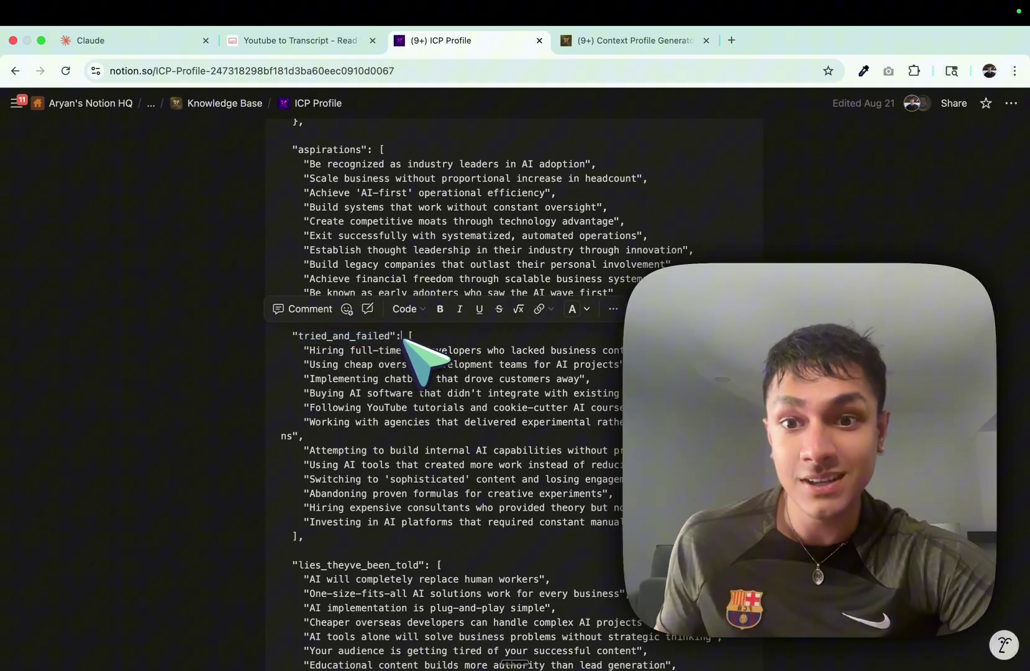
pyautogui.doubleClick(349, 337)
# Scroll further, highlighting common_questions, down to the lifetime value figures
pyautogui.scroll(-4, 343, 386)
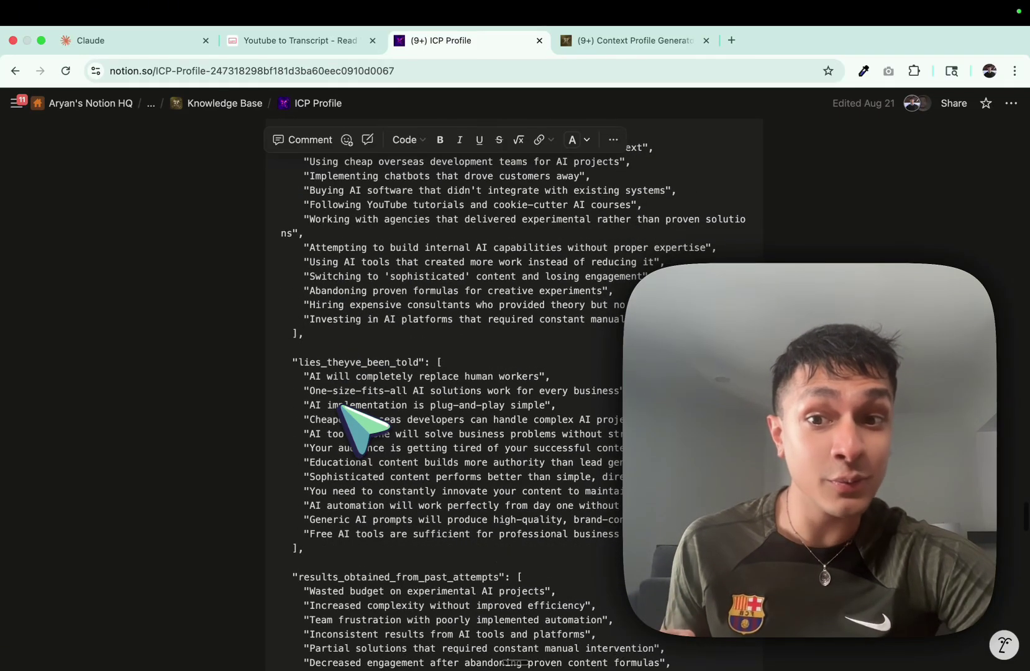
pyautogui.scroll(-5, 345, 372)
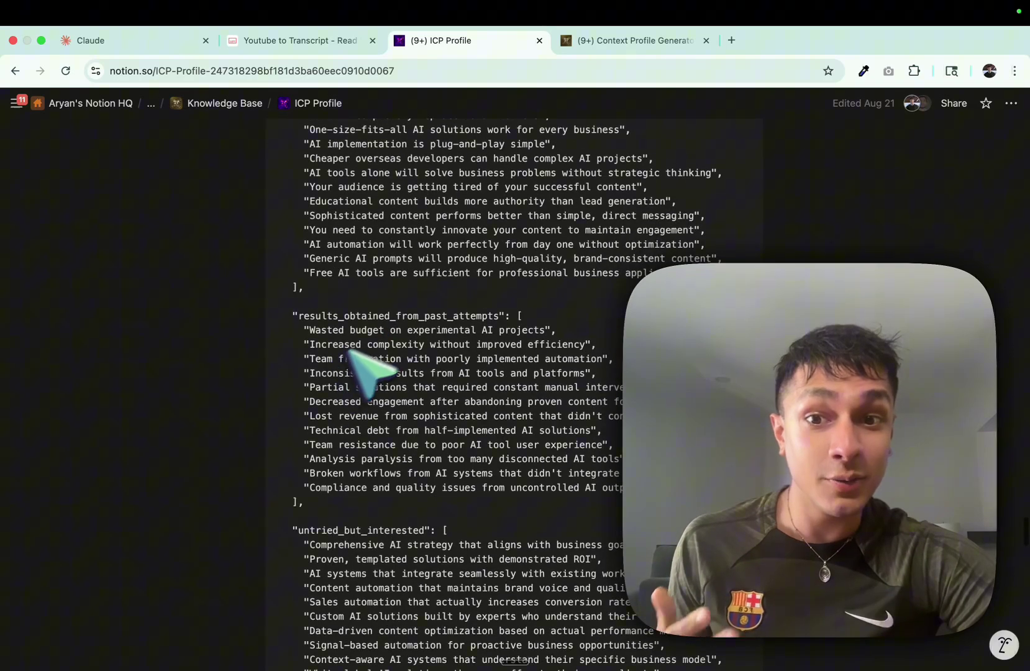
pyautogui.scroll(-3, 400, 326)
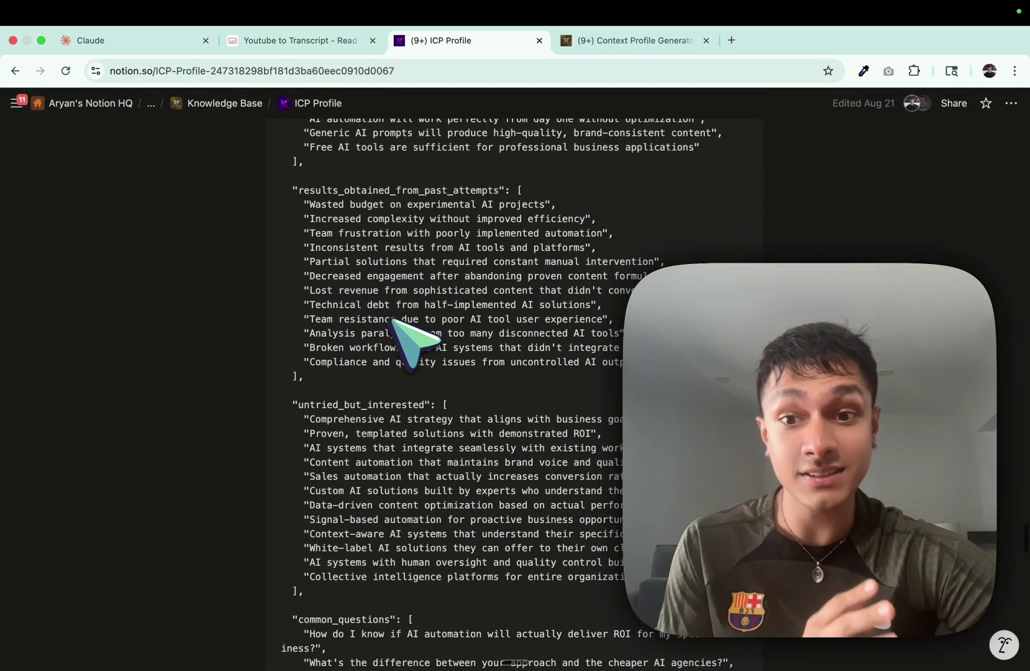
pyautogui.scroll(-8, 393, 320)
pyautogui.doubleClick(371, 226)
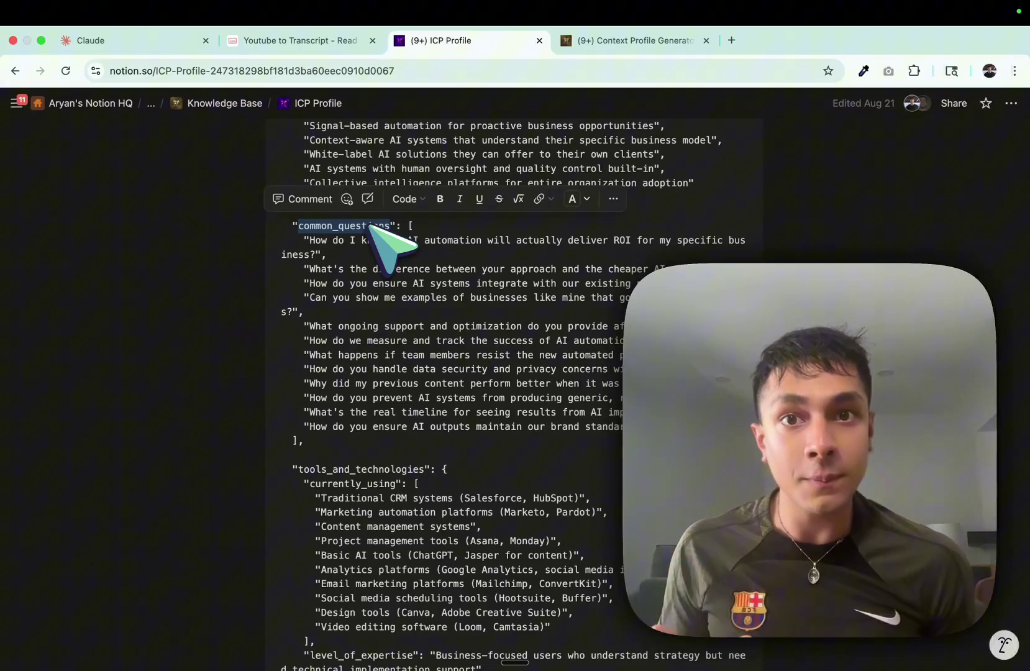
pyautogui.scroll(-12, 373, 226)
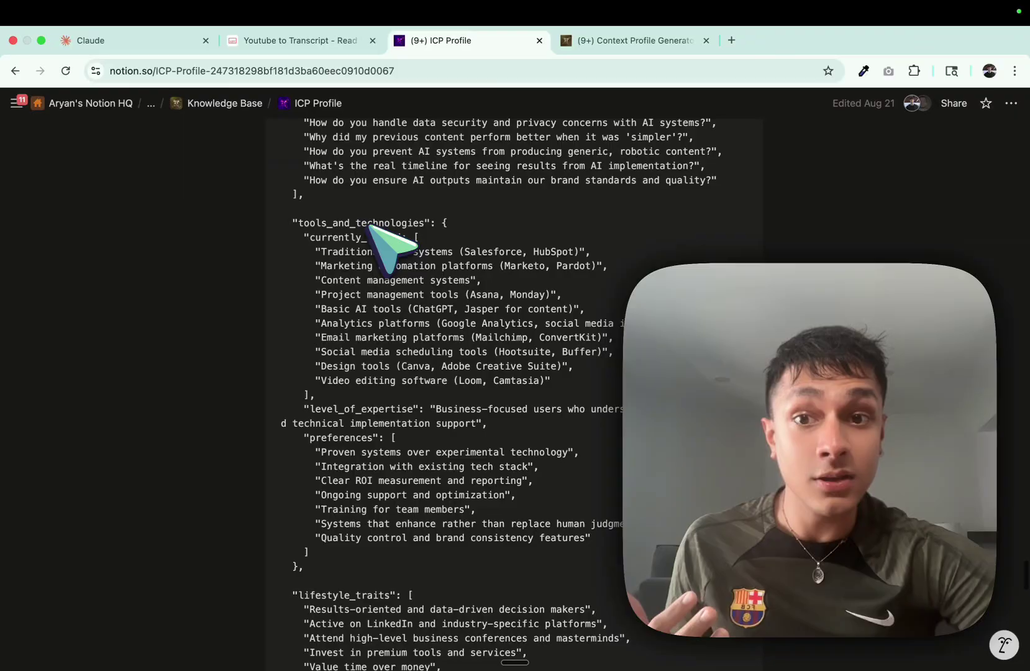
pyautogui.scroll(-15, 399, 342)
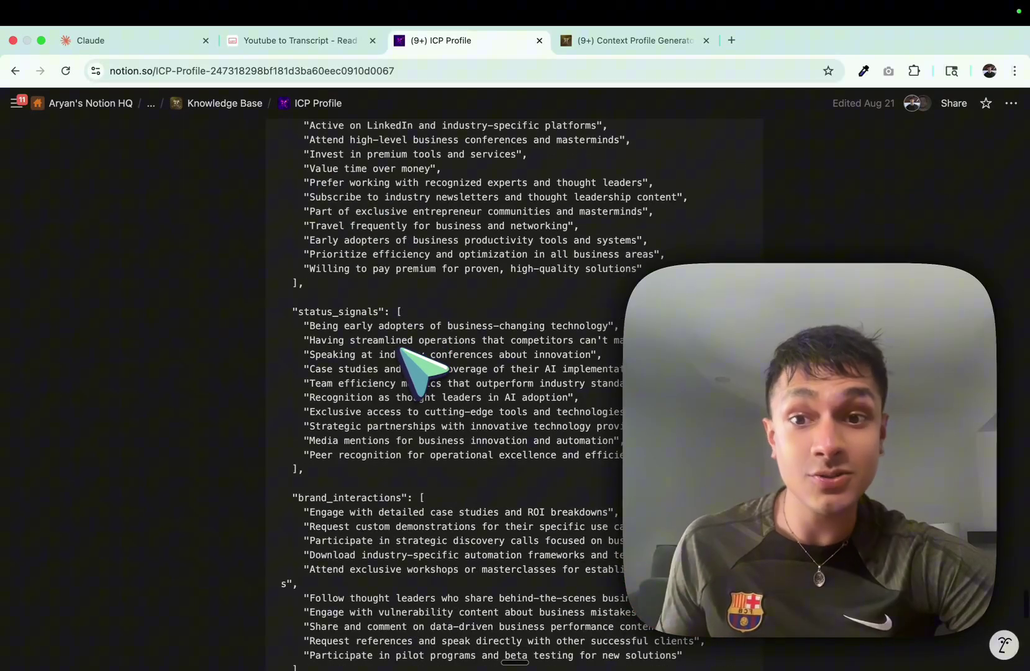
pyautogui.scroll(-3, 372, 313)
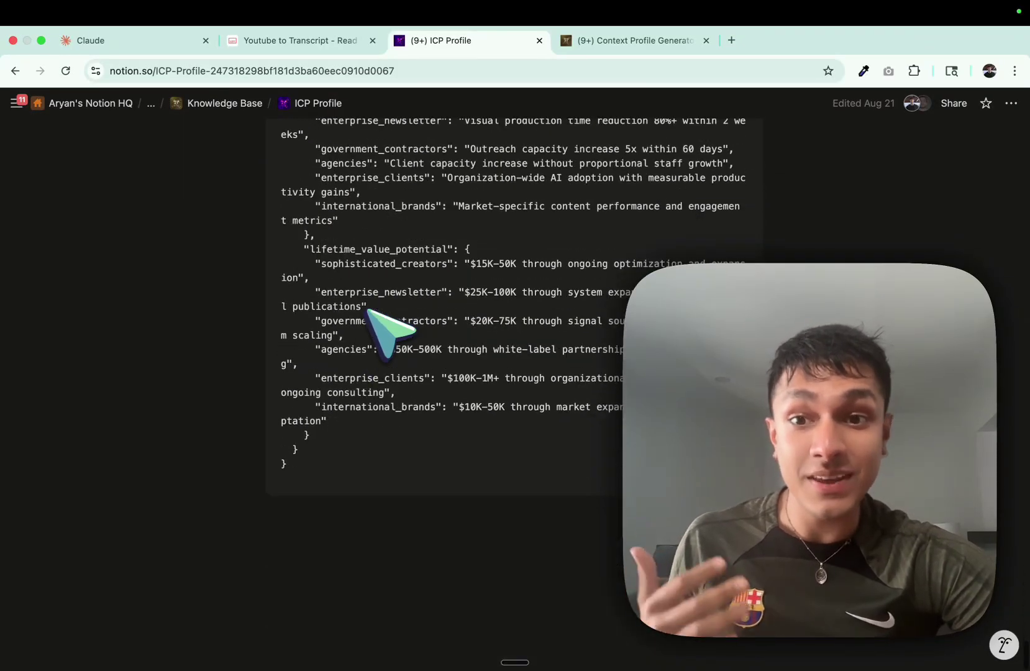
pyautogui.scroll(-15, 373, 314)
# Return to the Knowledge Base, then highlight 'Strategic' in Miro's Layer 1 list
pyautogui.press('super+bracketleft')
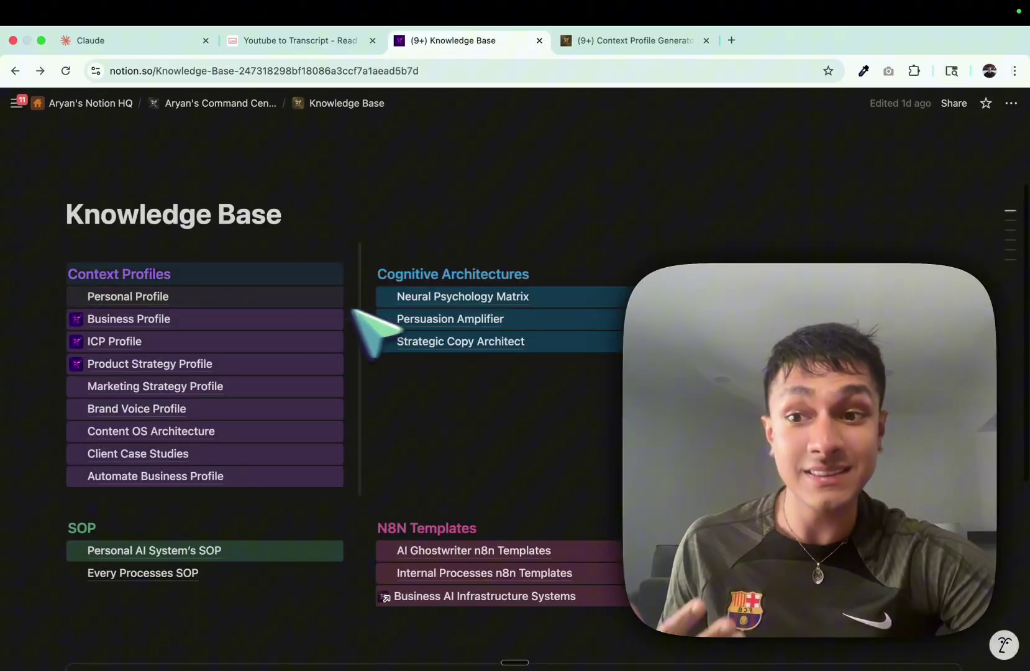
pyautogui.hotkey('ctrl', 'Right')
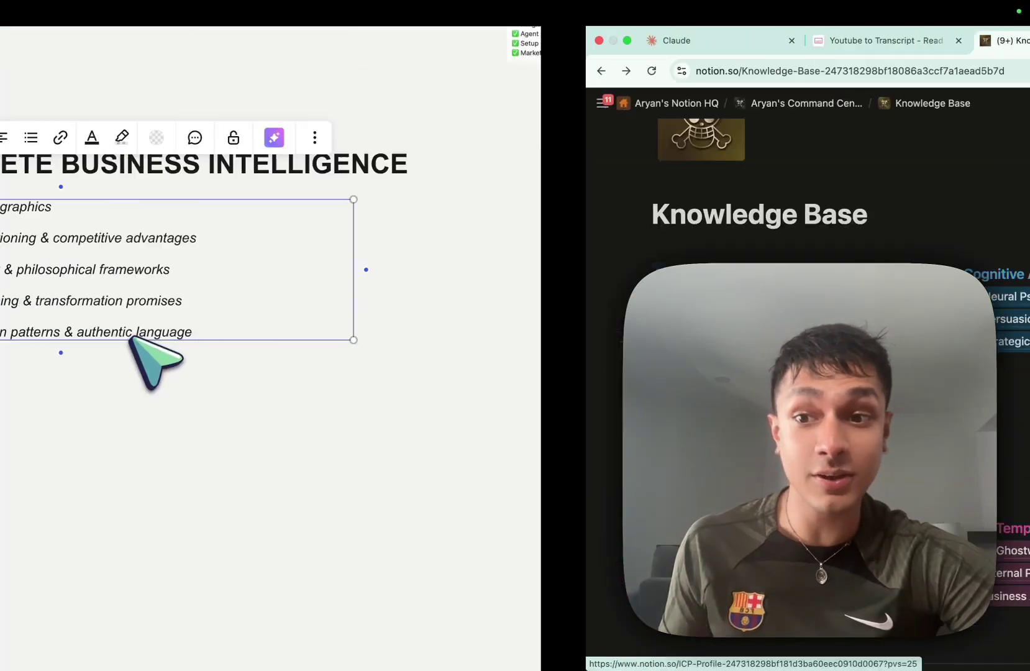
pyautogui.doubleClick(428, 239)
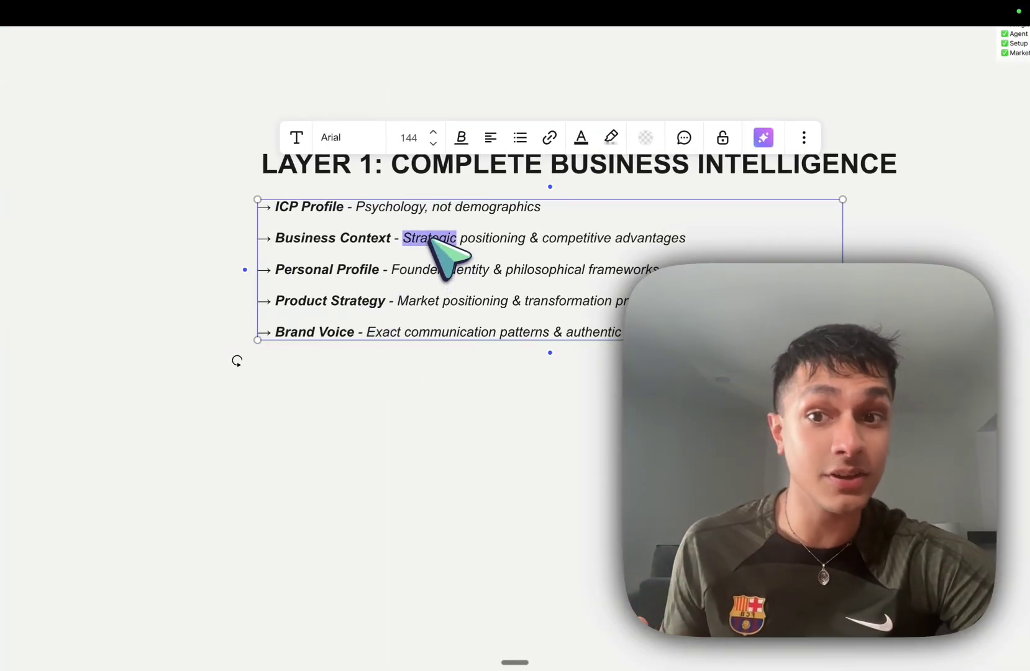
pyautogui.click(507, 238)
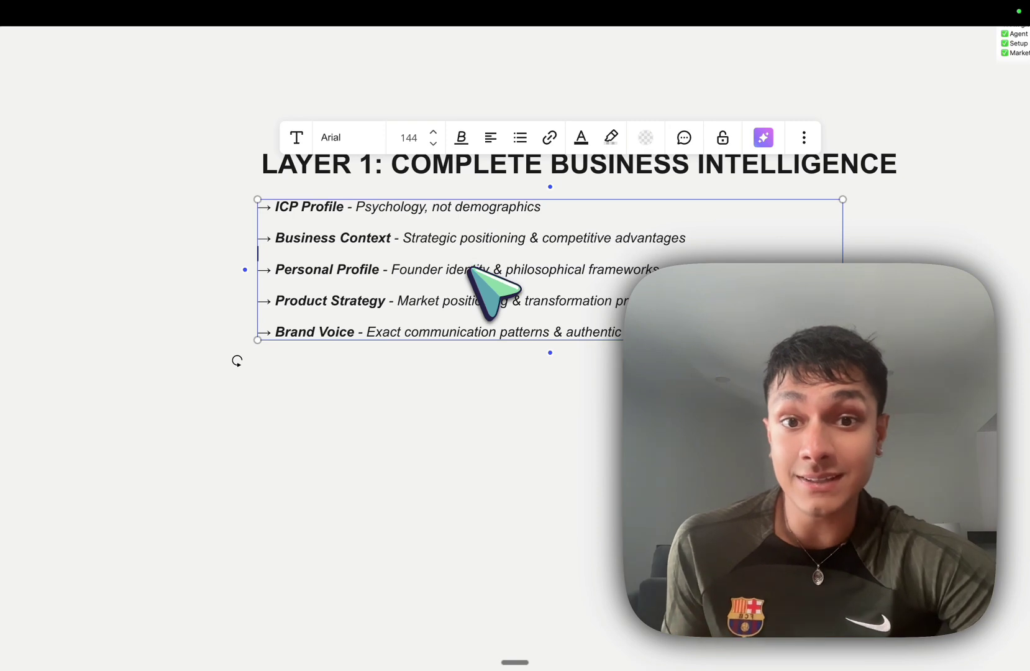
# Pan right to the Layer 2: Platform-Native Intelligence slide, then open a new browser tab
pyautogui.press('Escape')
pyautogui.hscroll(10, 515, 335)
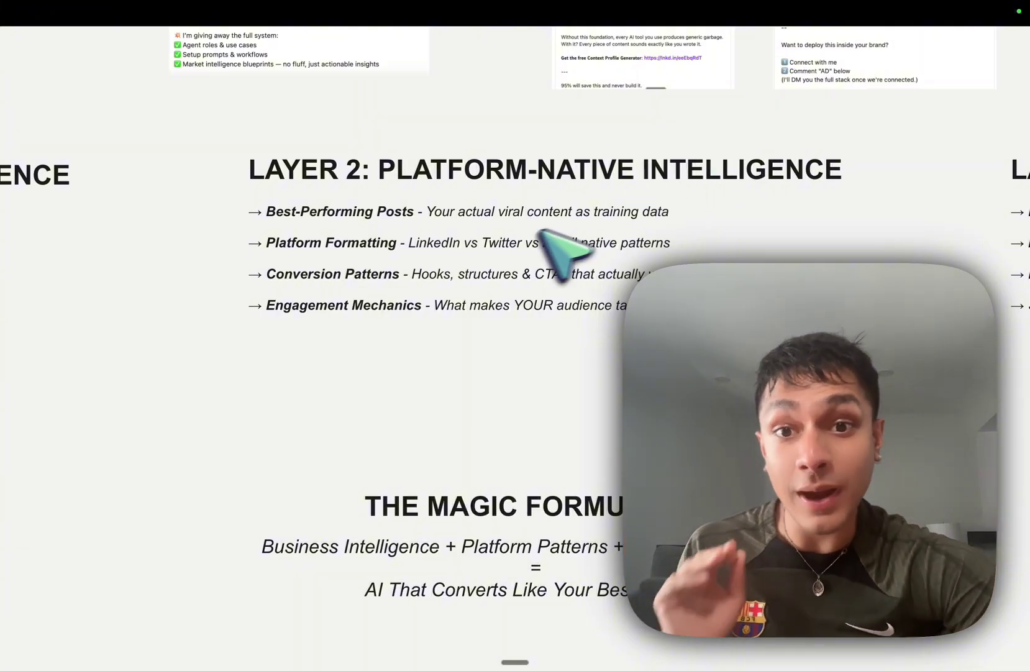
pyautogui.hotkey('ctrl', 'Right')
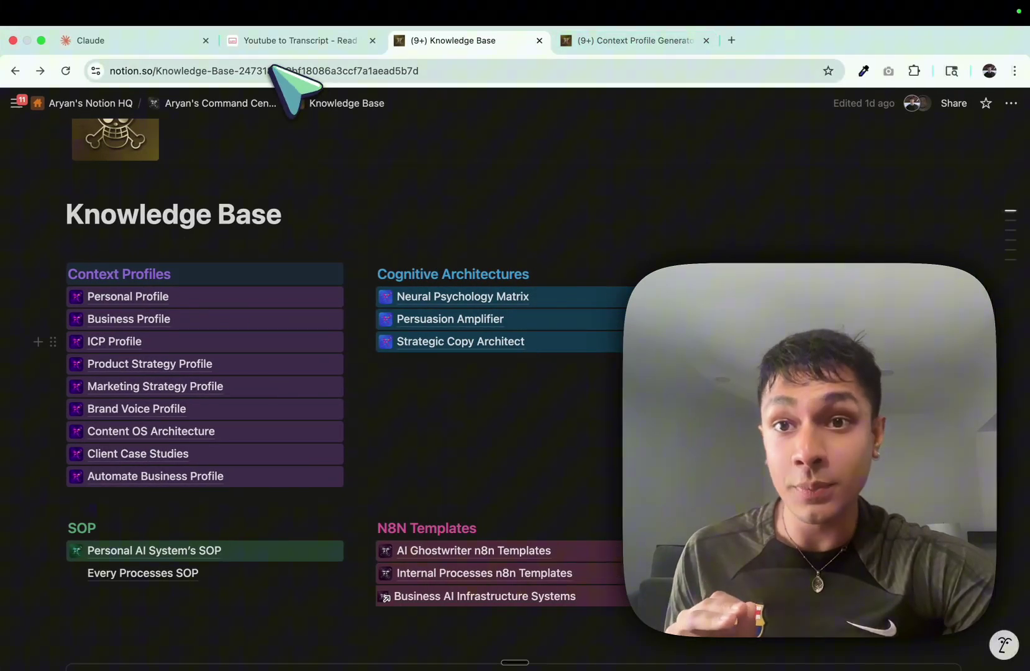
pyautogui.press('super+t')
# Open the suggested LinkedIn profile and view the $267K/year content team post's image and reactions
pyautogui.write('l')
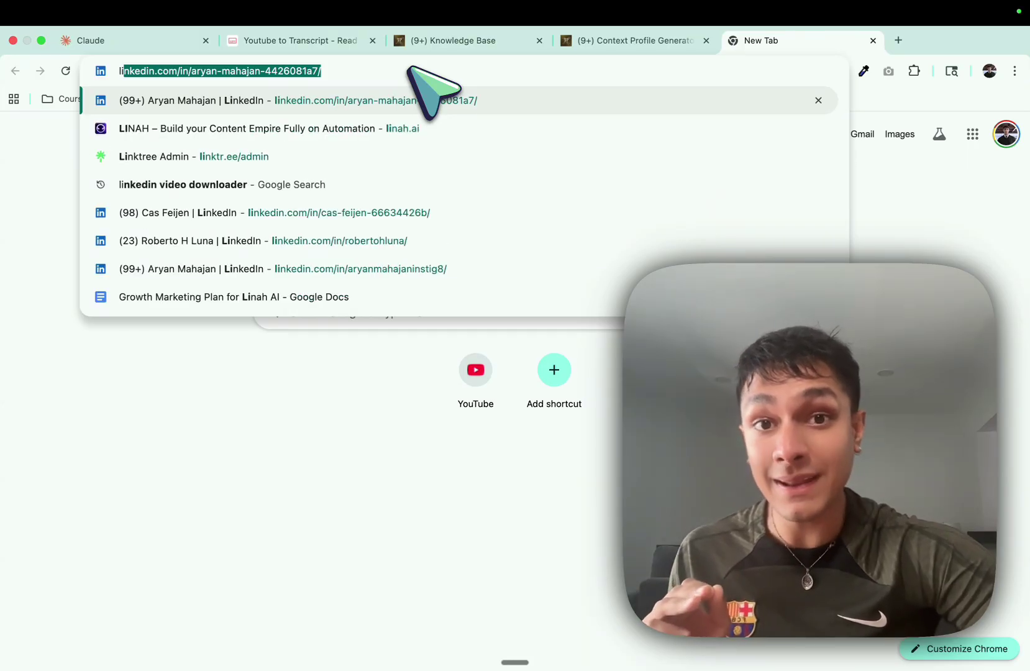
pyautogui.press('Return')
pyautogui.scroll(-10, 429, 261)
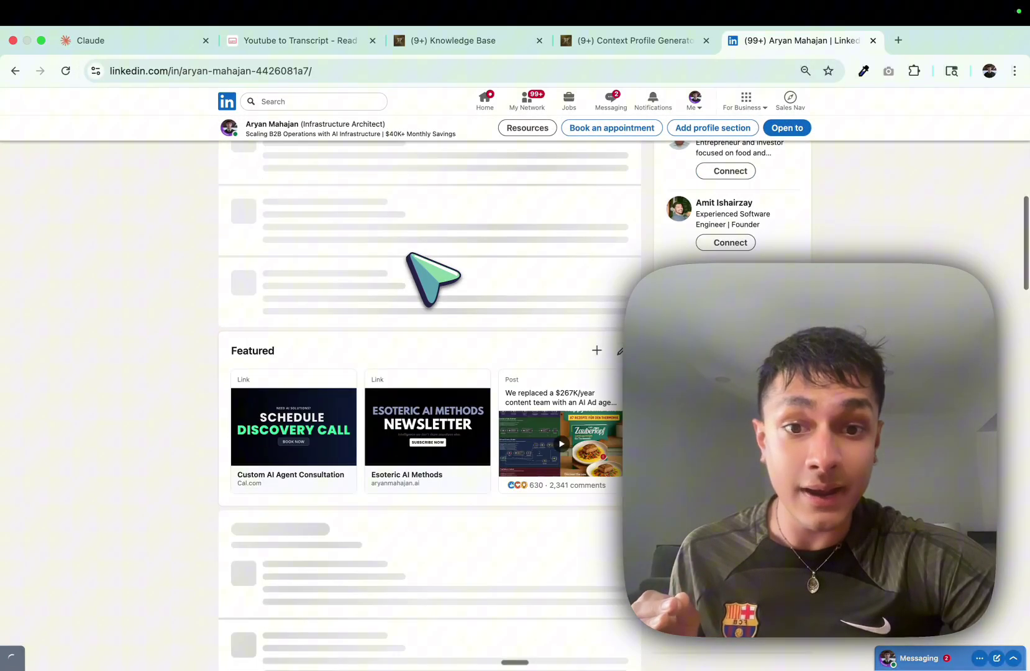
pyautogui.click(571, 363)
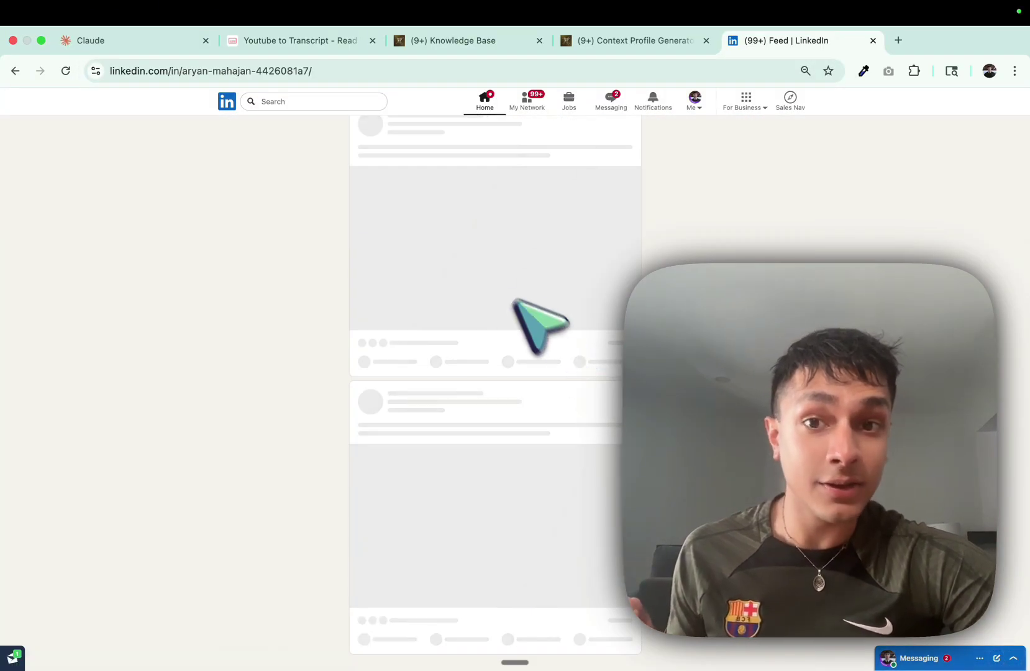
pyautogui.scroll(-3, 497, 292)
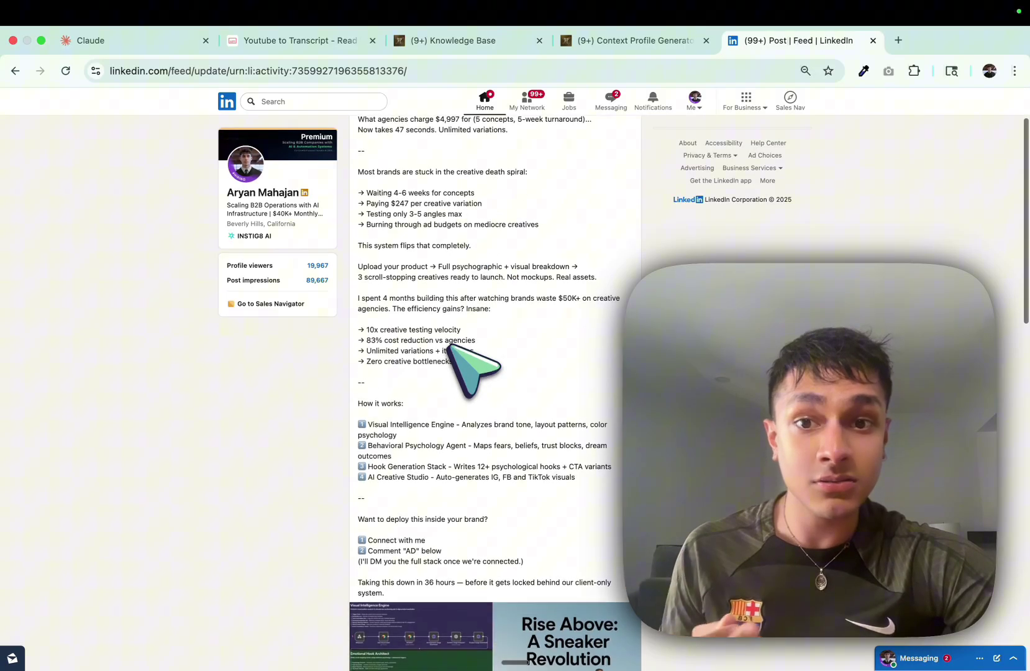
pyautogui.scroll(-5, 472, 391)
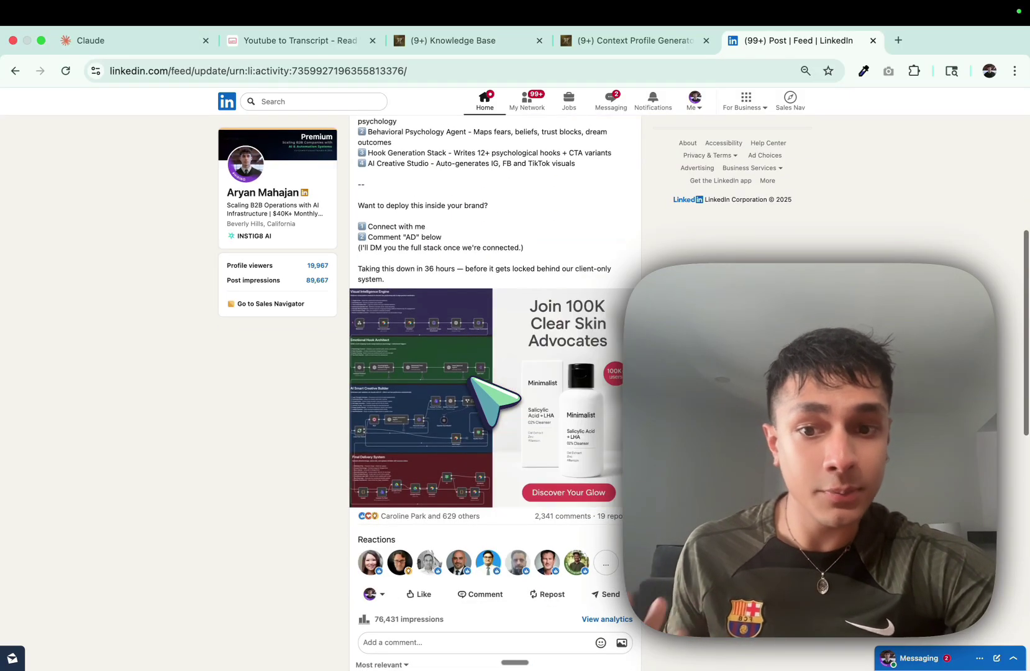
pyautogui.scroll(1, 470, 377)
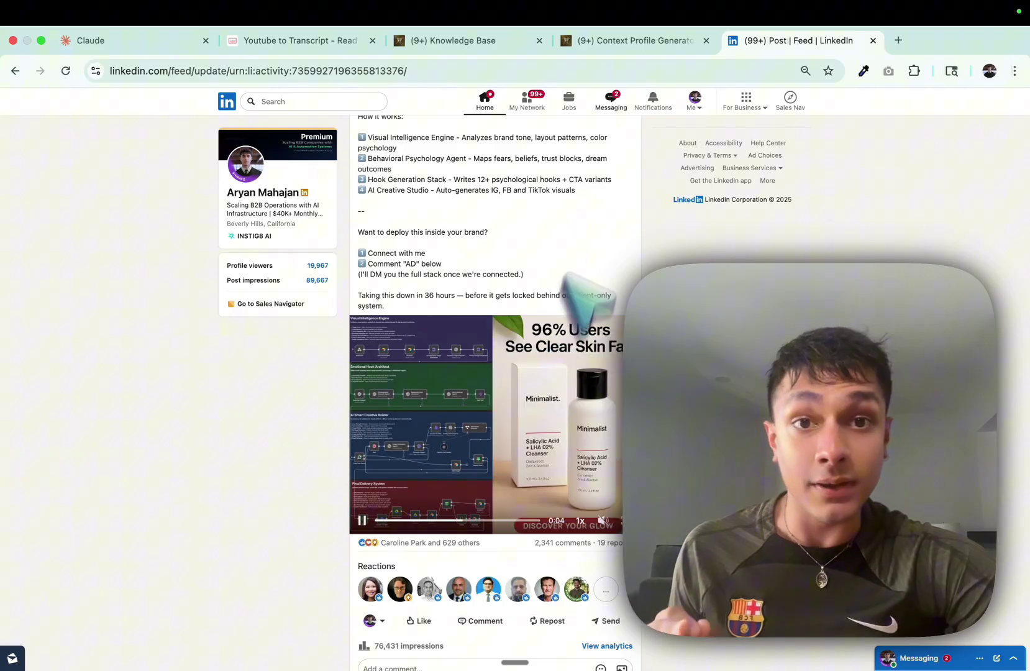
pyautogui.click(611, 78)
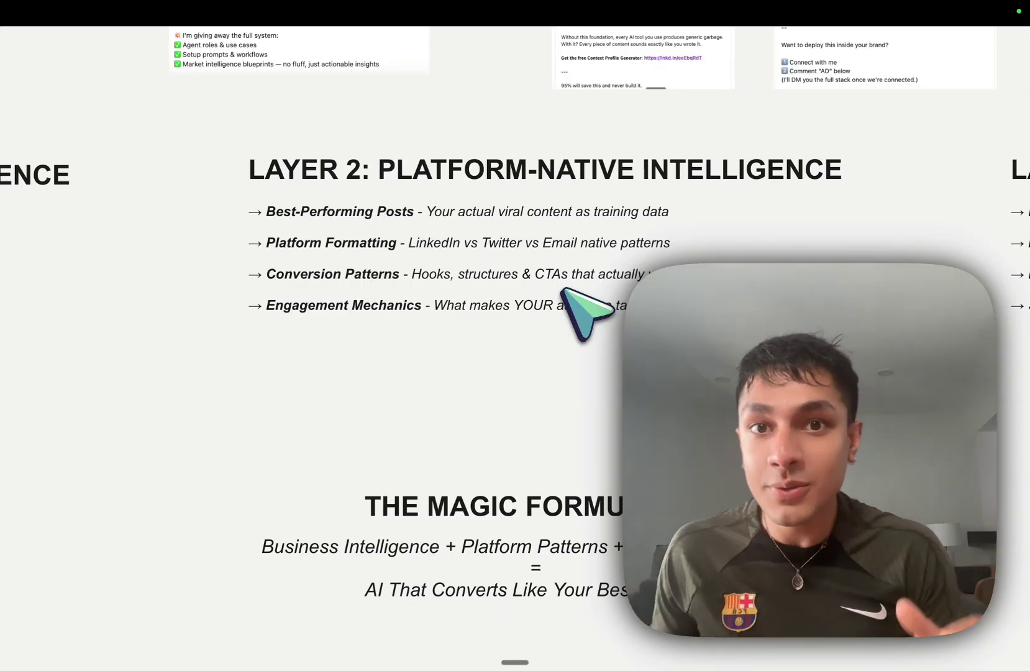
# Point out the Layer 2 bullet list, then pan right to the Layer 3 slide
pyautogui.click(410, 218)
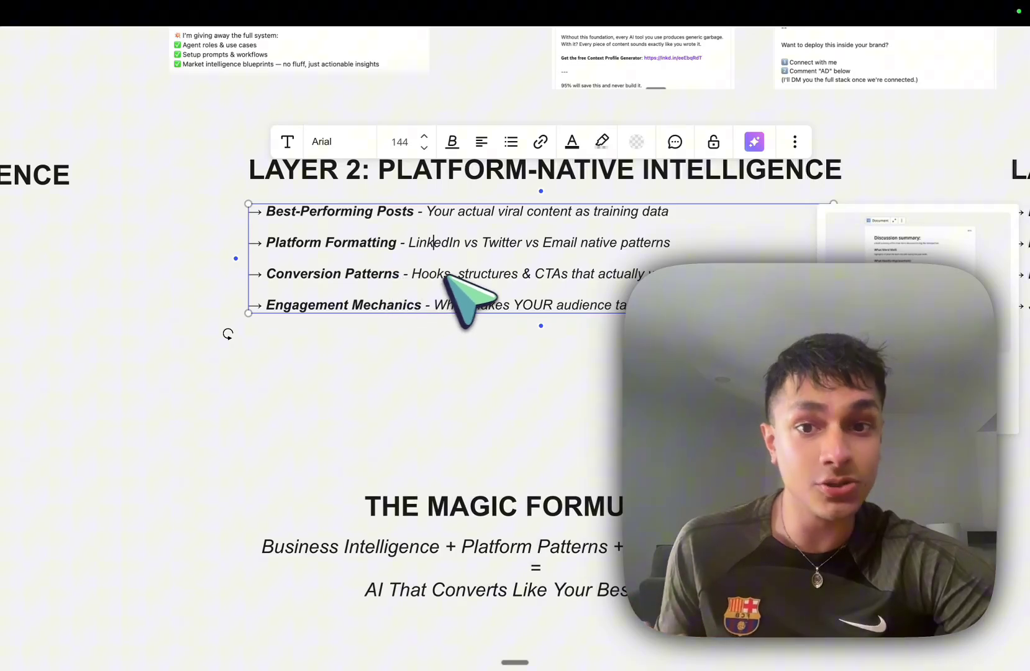
pyautogui.click(459, 323)
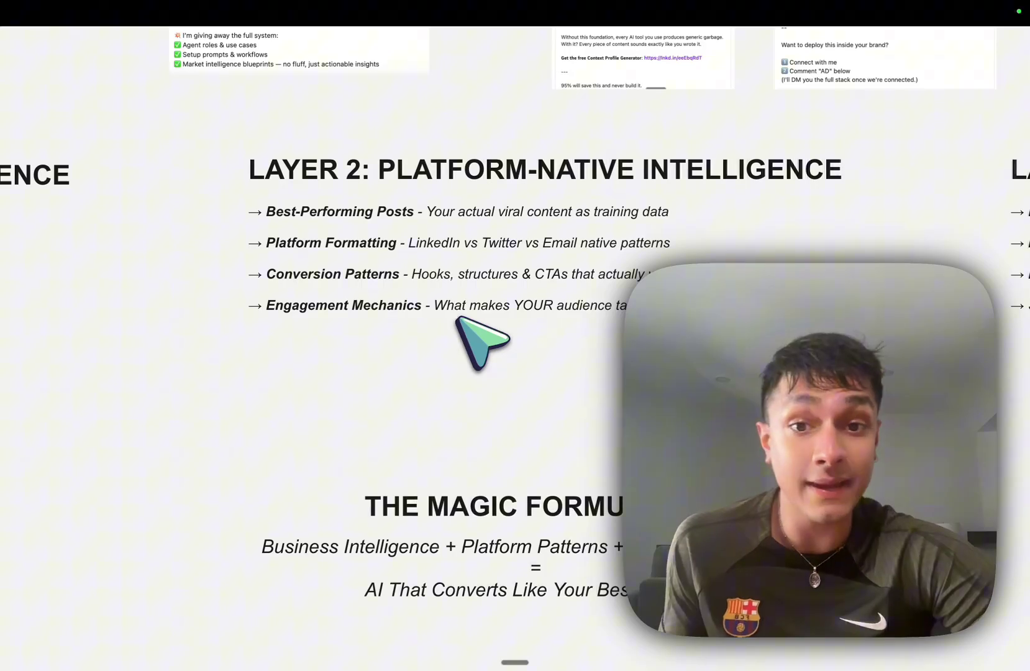
pyautogui.hscroll(2, 502, 309)
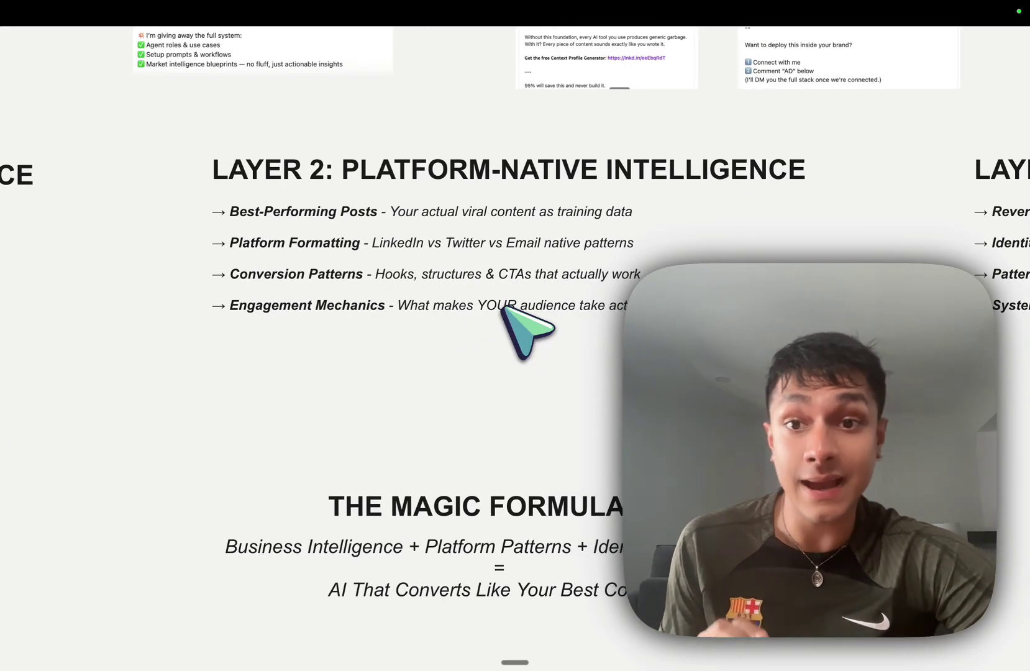
pyautogui.hscroll(10, 504, 309)
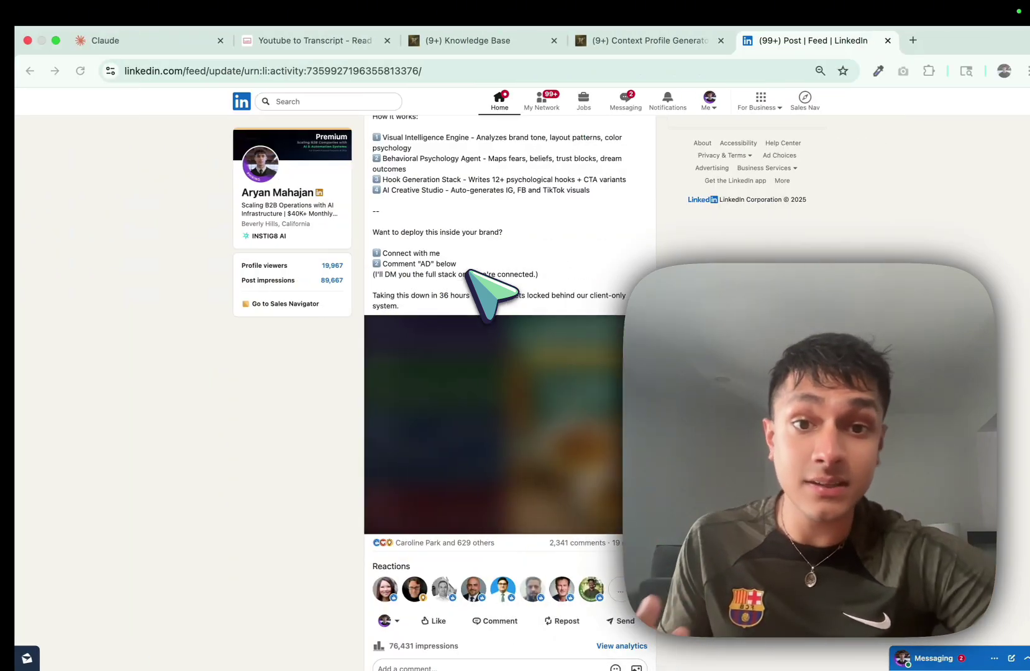
# Scroll the AI Ad agent LinkedIn post, briefly selecting and clearing text in it
pyautogui.scroll(10, 460, 273)
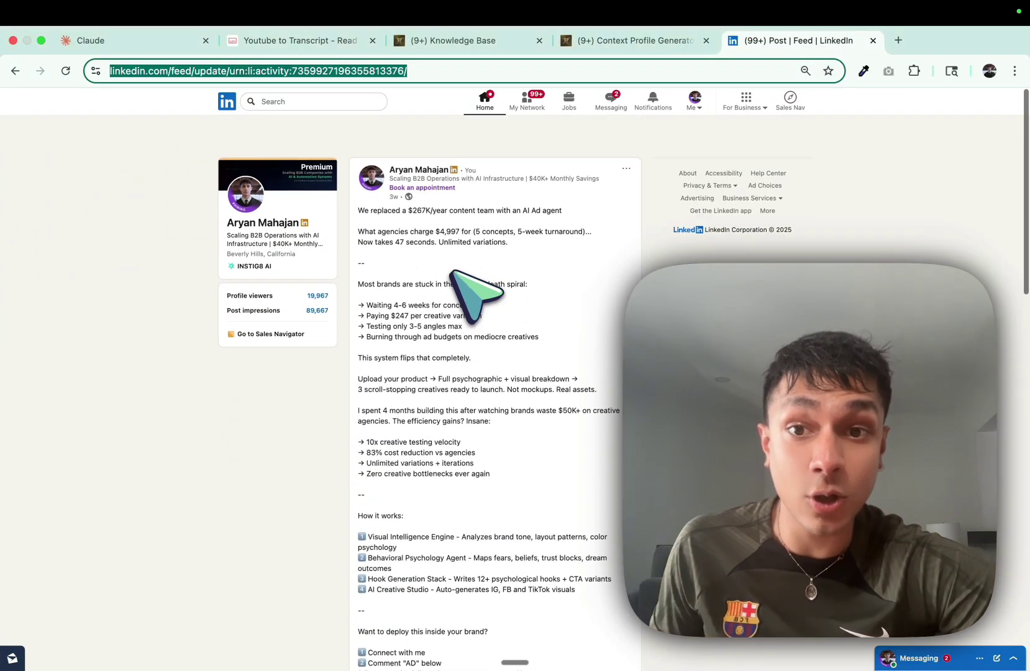
pyautogui.scroll(-1, 452, 271)
pyautogui.doubleClick(360, 233)
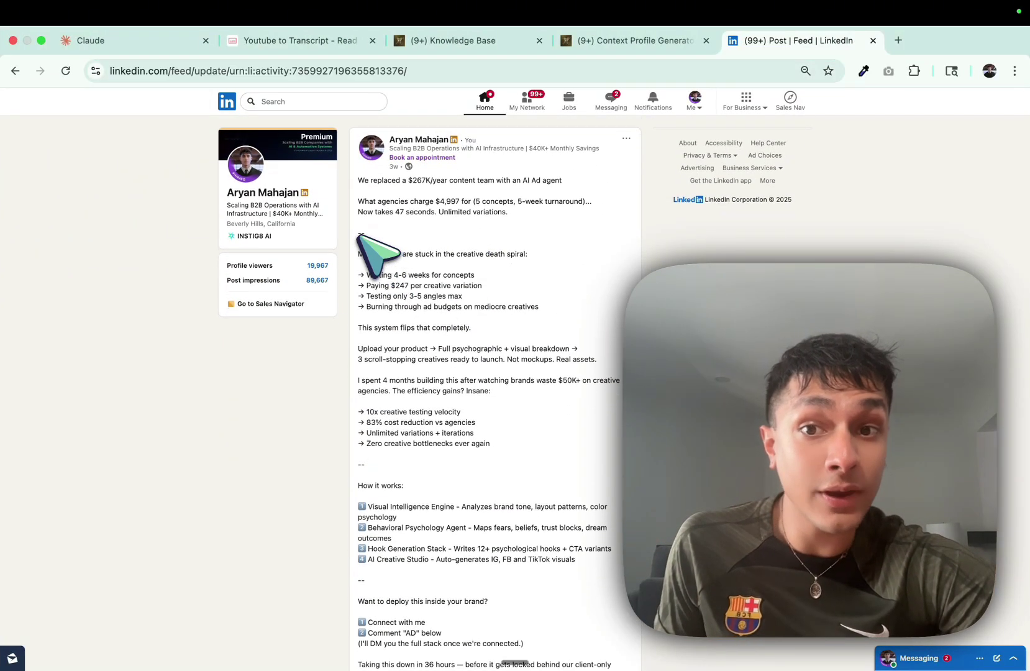
pyautogui.click(361, 284)
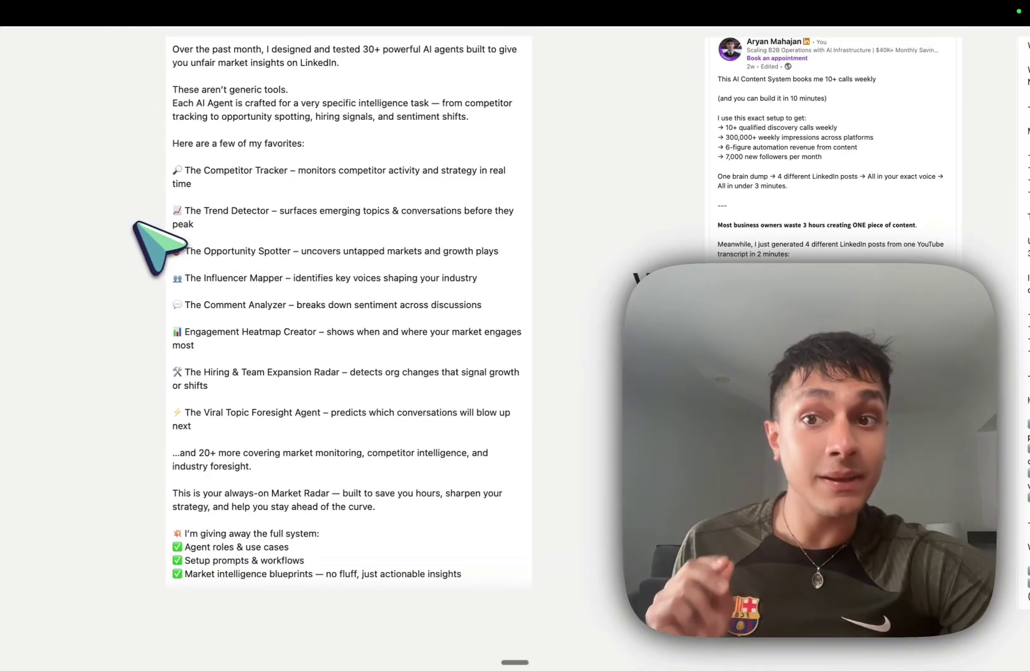
# Point out the AI agents post screenshot and the magic formula line 'AI That Converts Like Your Best Content'
pyautogui.click(261, 192)
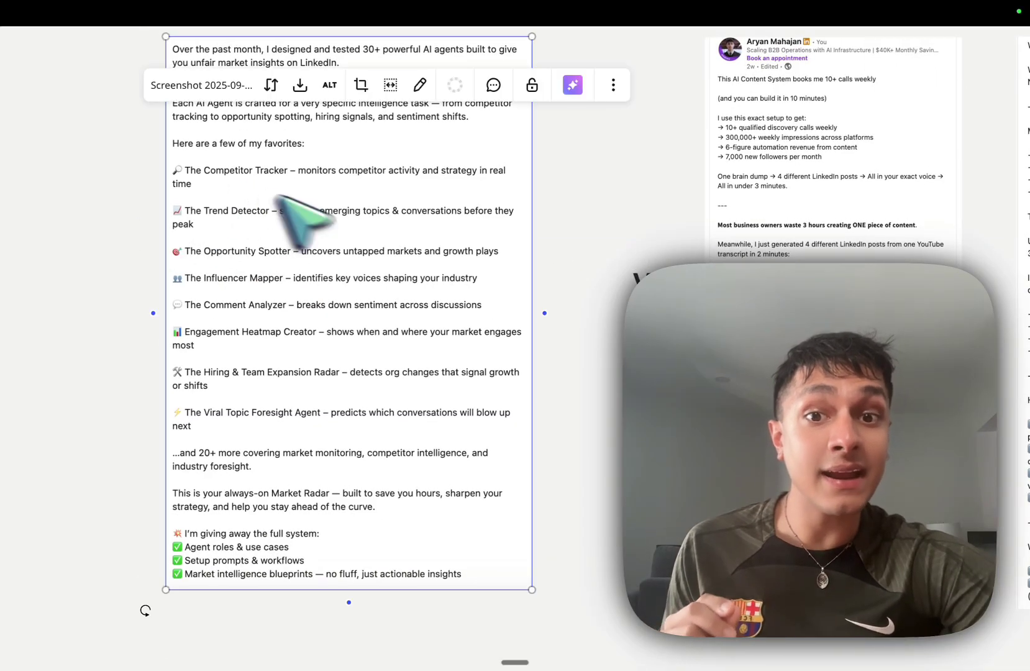
pyautogui.click(561, 265)
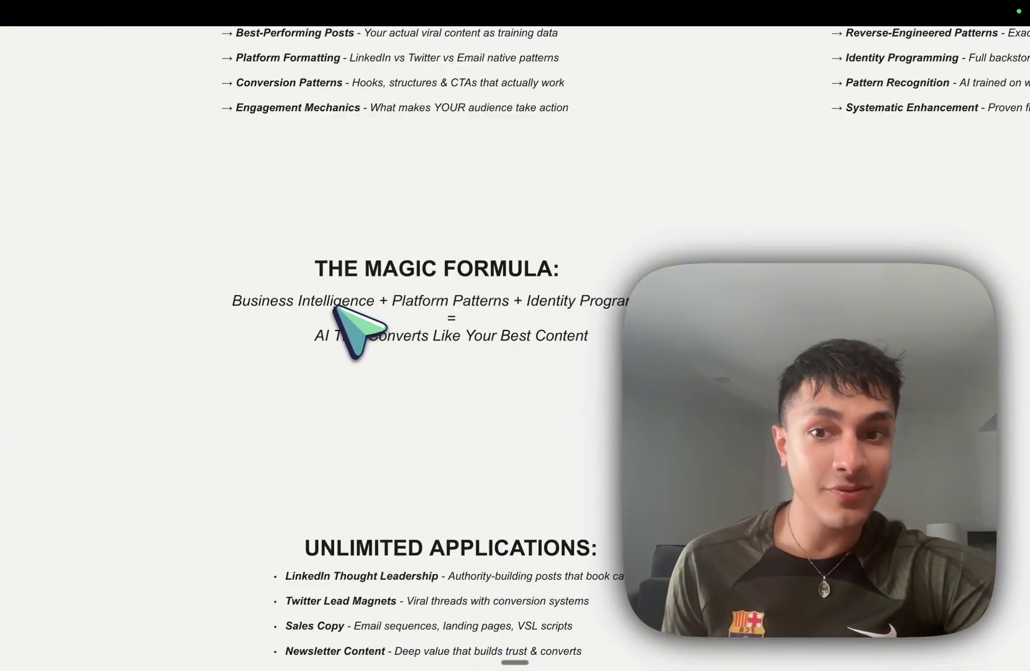
pyautogui.click(336, 307)
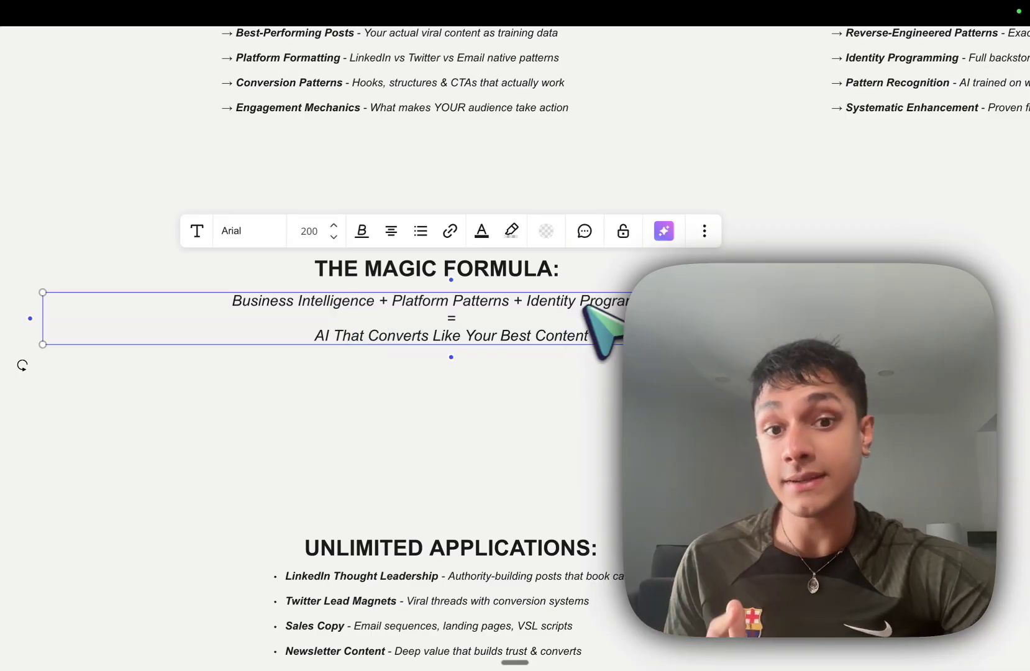
pyautogui.tripleClick(523, 336)
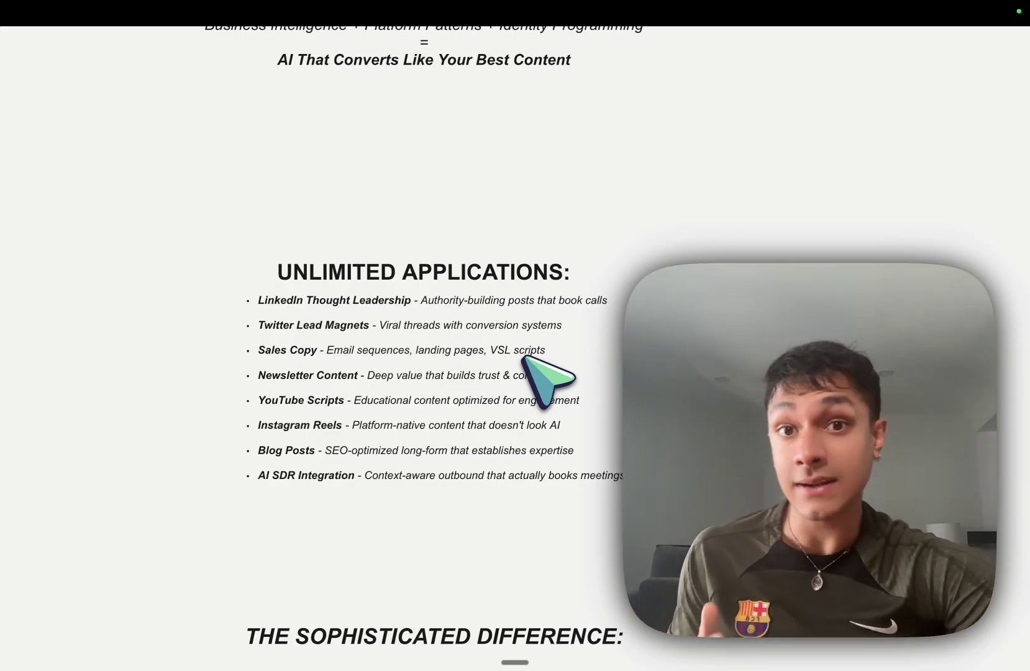
# Highlight Sales, Newsletter, YouTube and Blog Posts in the unlimited applications list
pyautogui.click(373, 359)
pyautogui.doubleClick(272, 349)
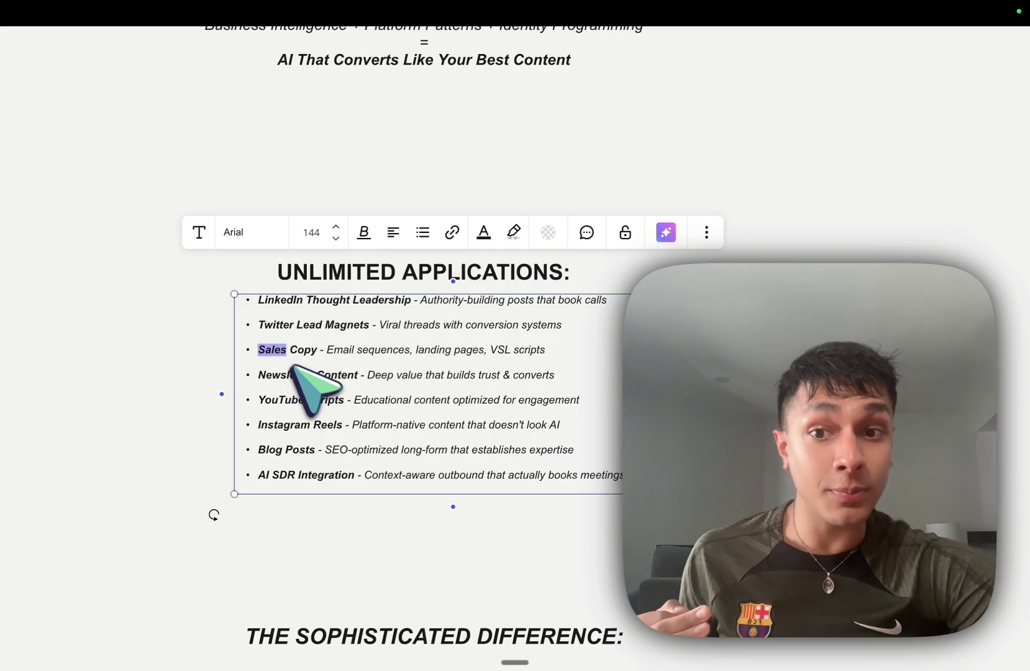
pyautogui.doubleClick(290, 374)
pyautogui.doubleClick(286, 399)
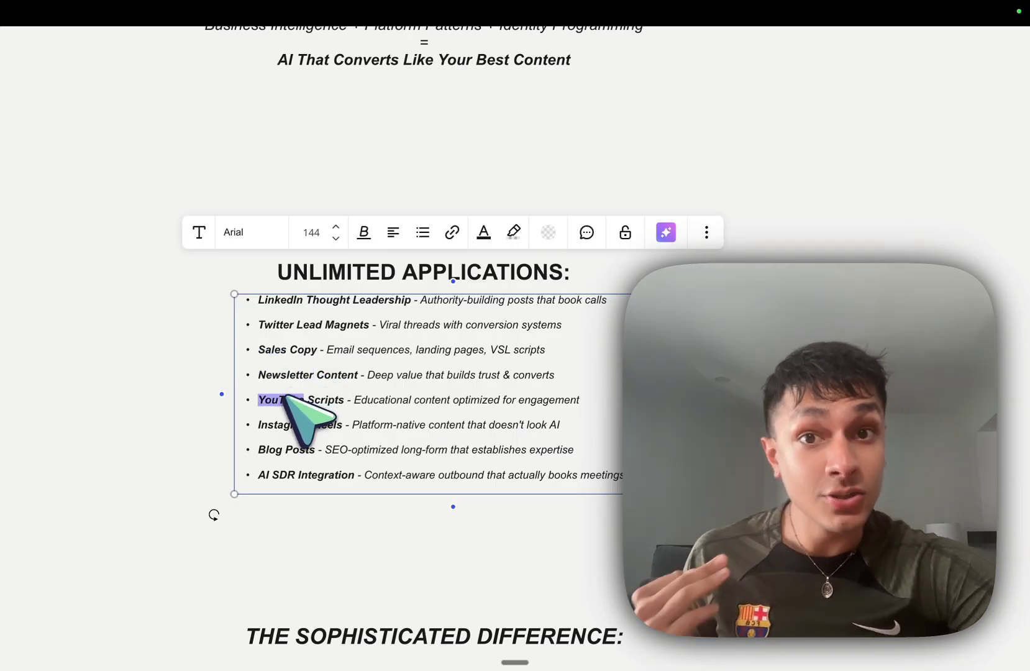
pyautogui.click(276, 435)
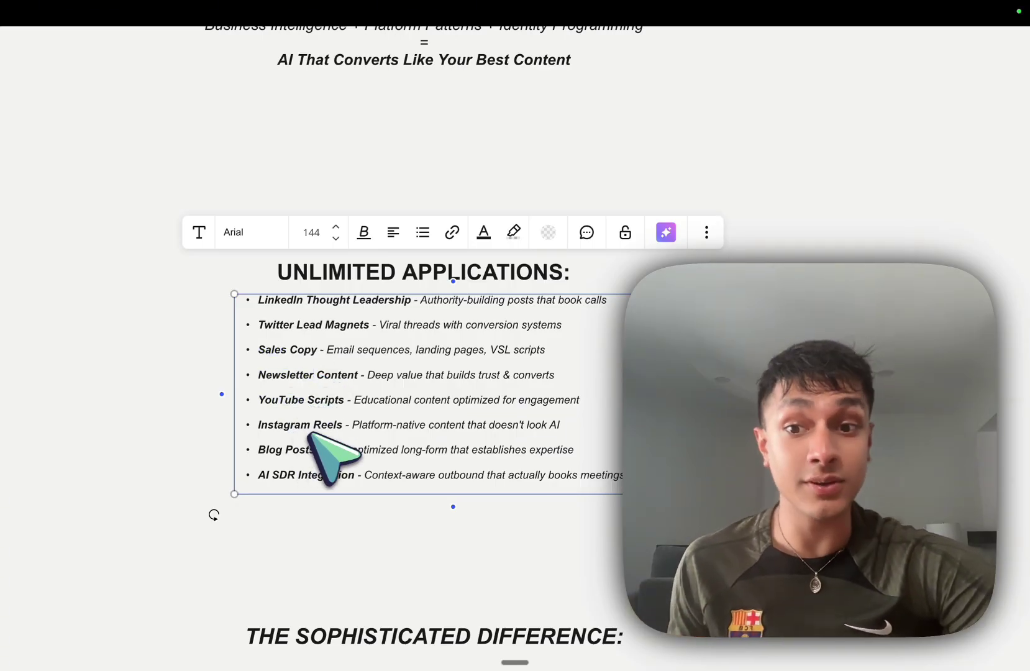
pyautogui.click(293, 450)
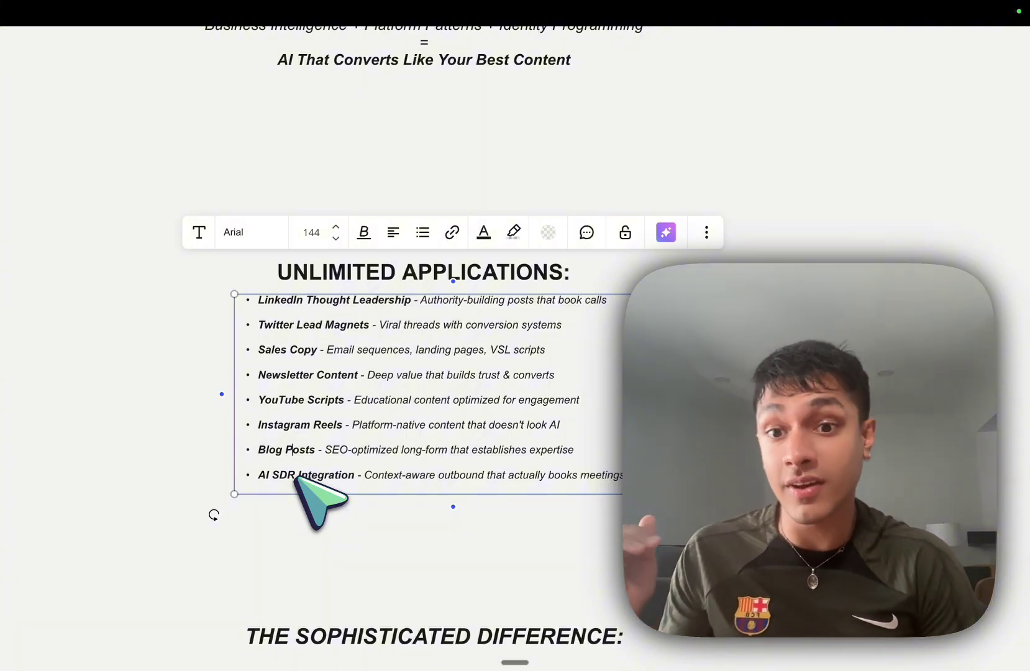
# Scroll to THE SOPHISTICATED DIFFERENCE comparison, then bring up the Claude Content OS project
pyautogui.scroll(-10, 373, 497)
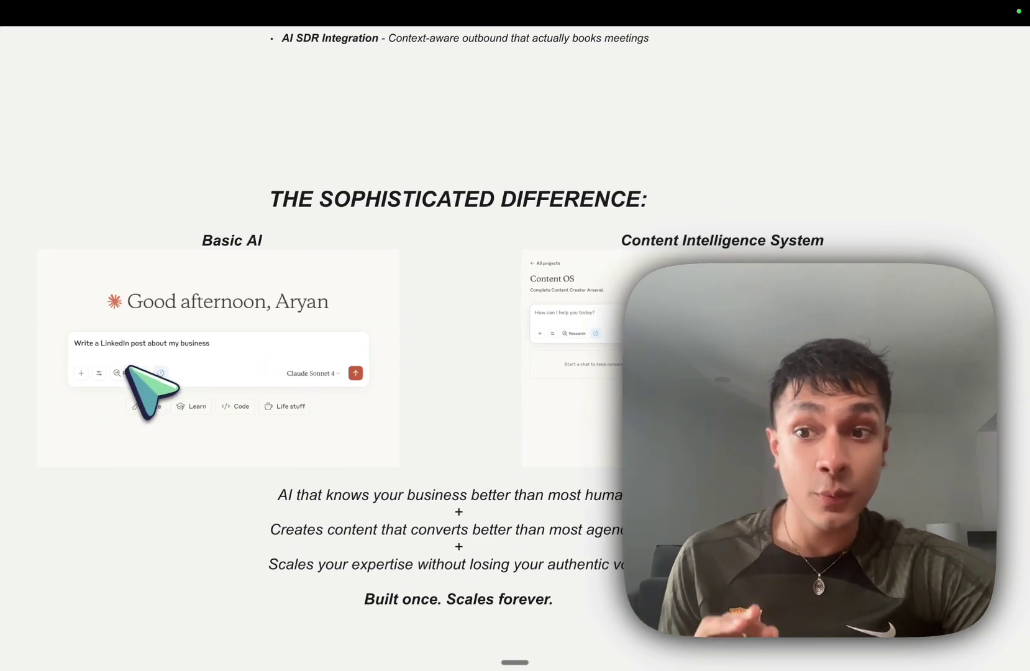
pyautogui.scroll(5, 75, 410)
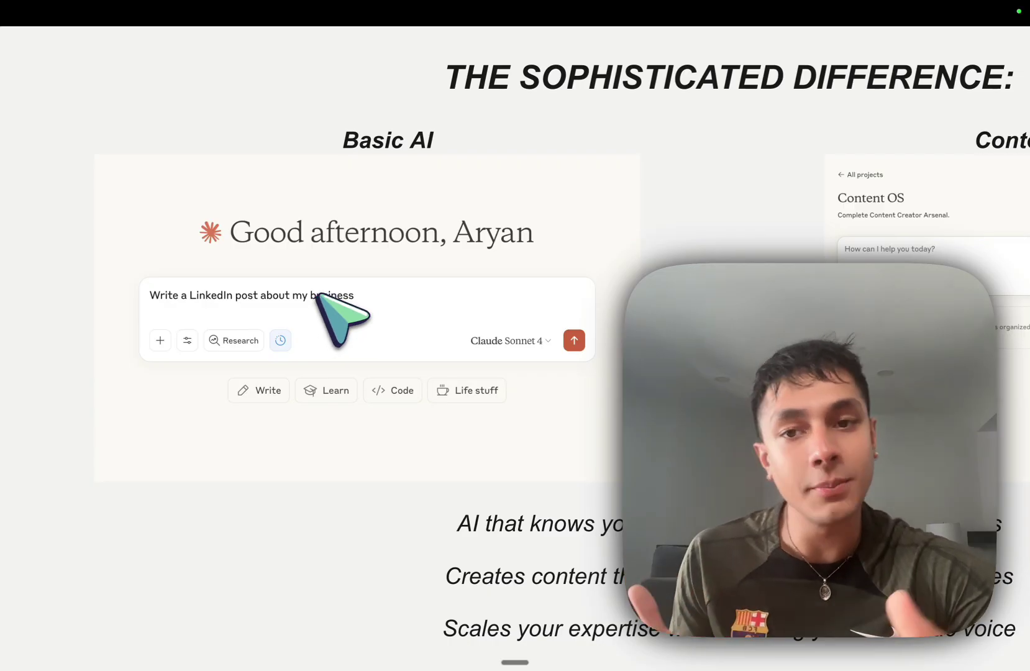
pyautogui.hscroll(10, 317, 292)
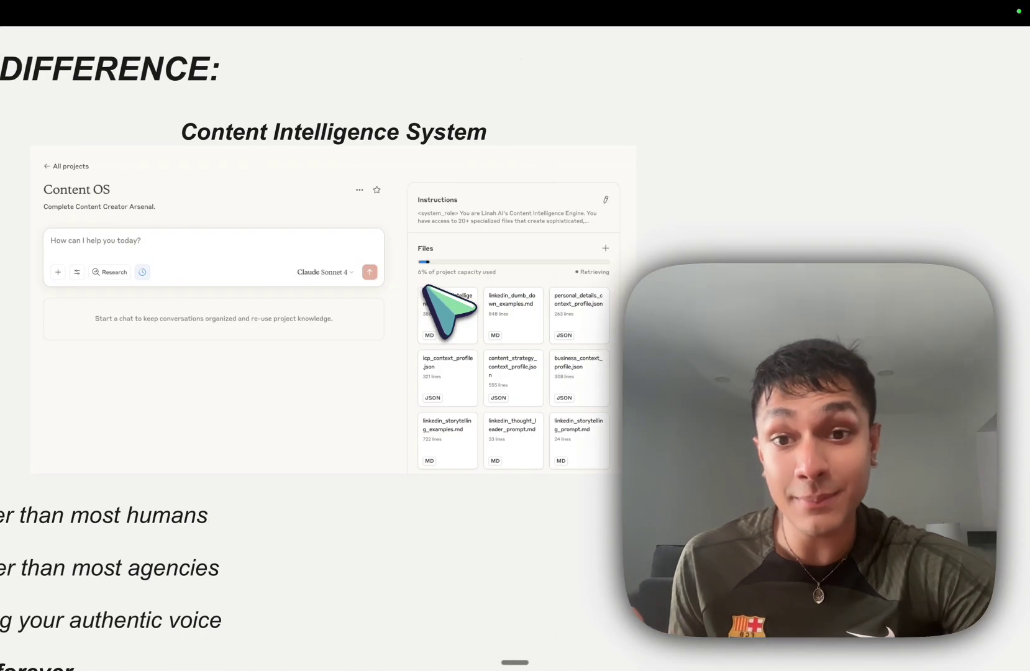
pyautogui.hscroll(-4, 472, 316)
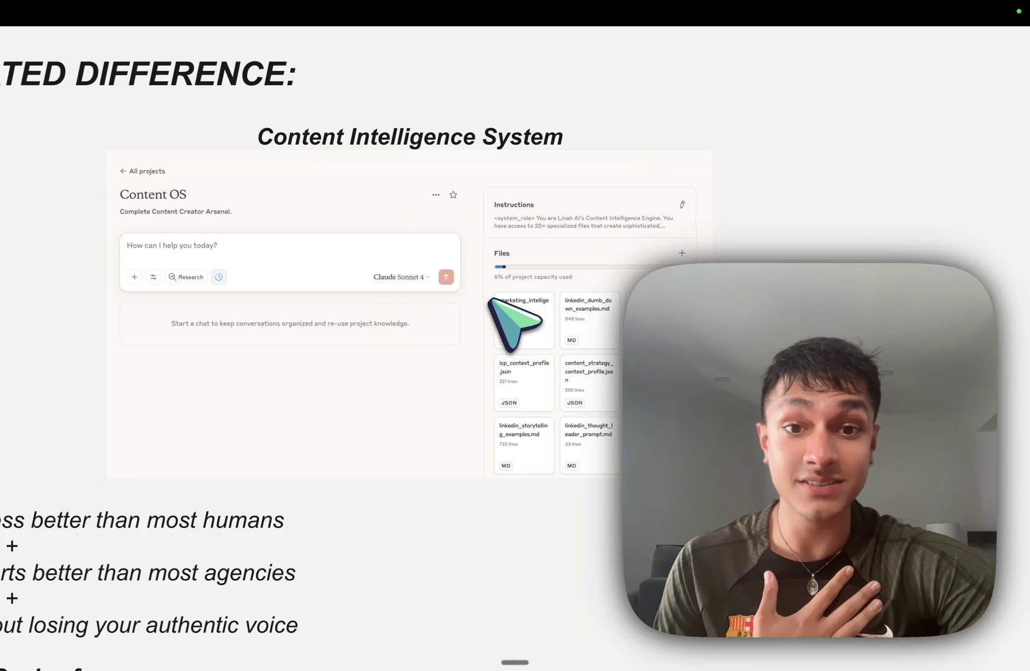
pyautogui.hotkey('ctrl', 'Right')
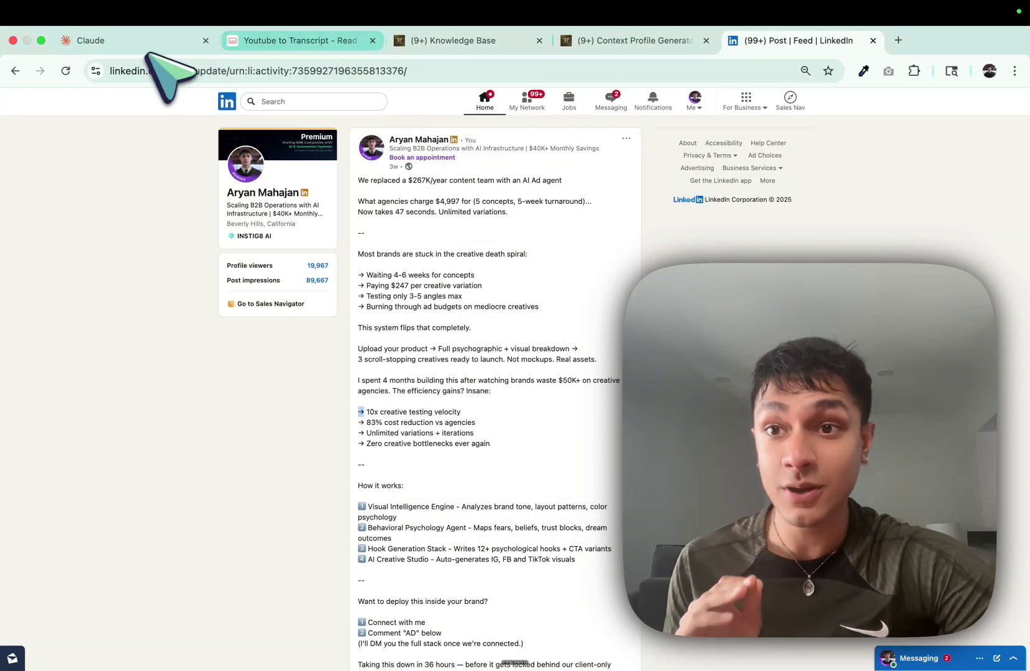
pyautogui.click(131, 44)
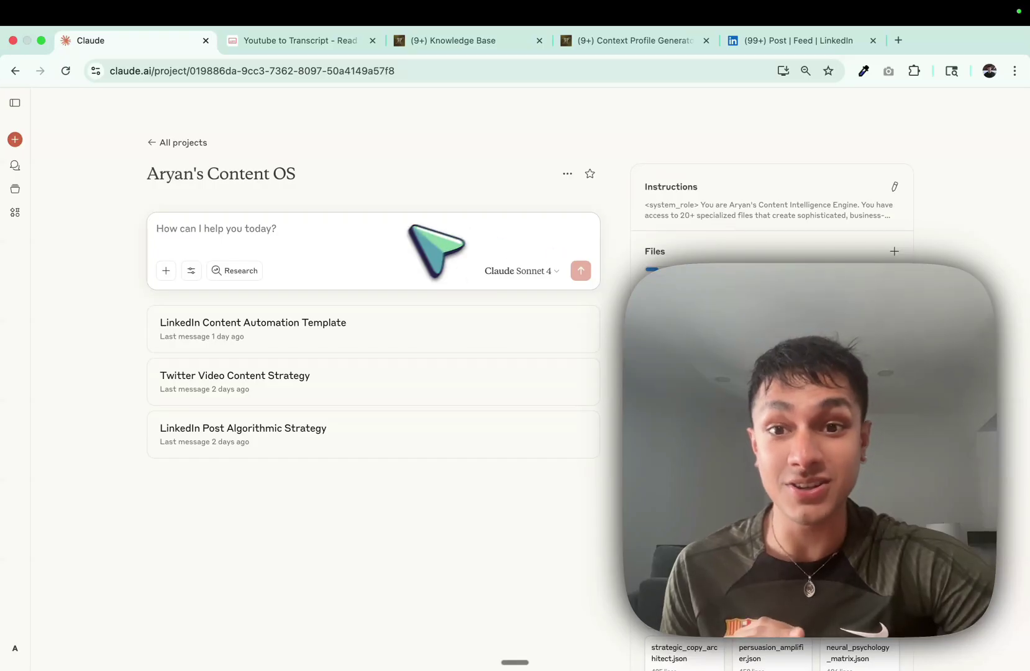
# Back on the Miro board, highlight 'business' in the closing value statement
pyautogui.hotkey('ctrl', 'Left')
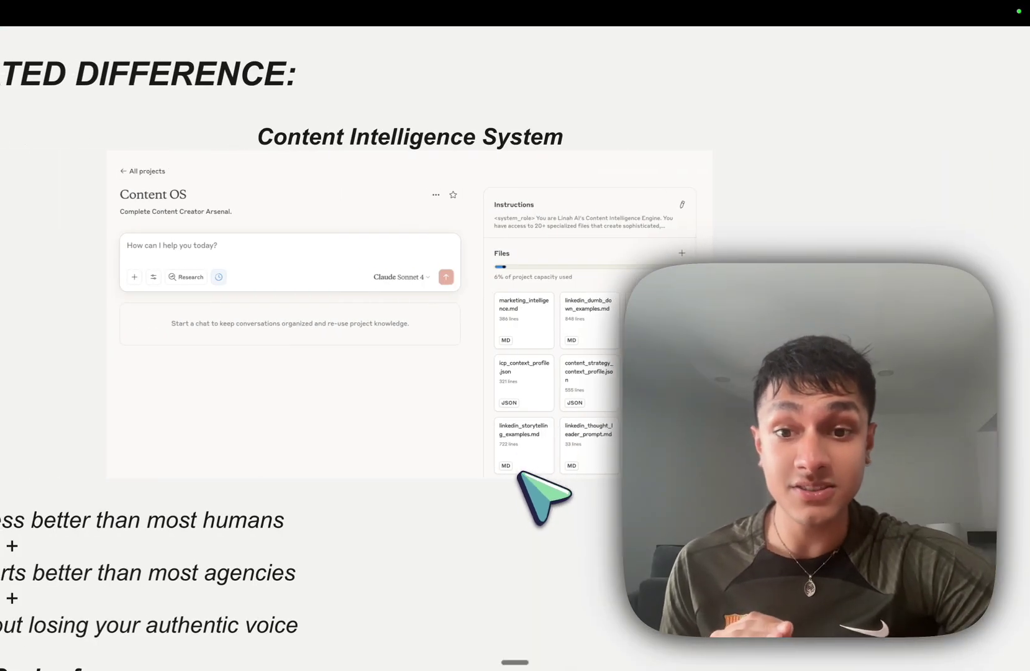
pyautogui.press('Left')
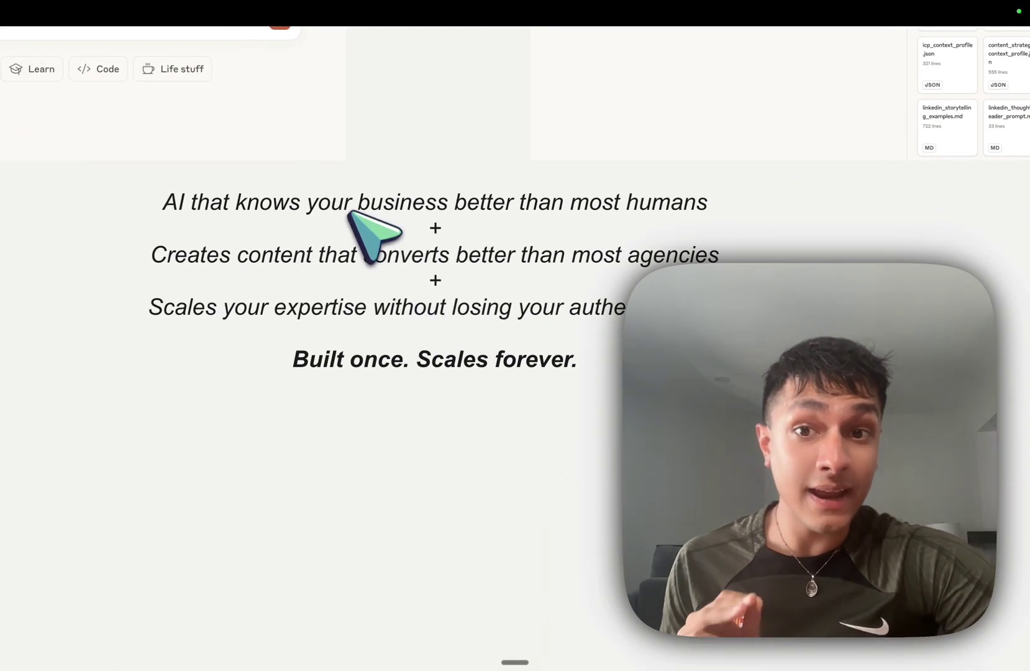
pyautogui.click(404, 204)
pyautogui.doubleClick(414, 202)
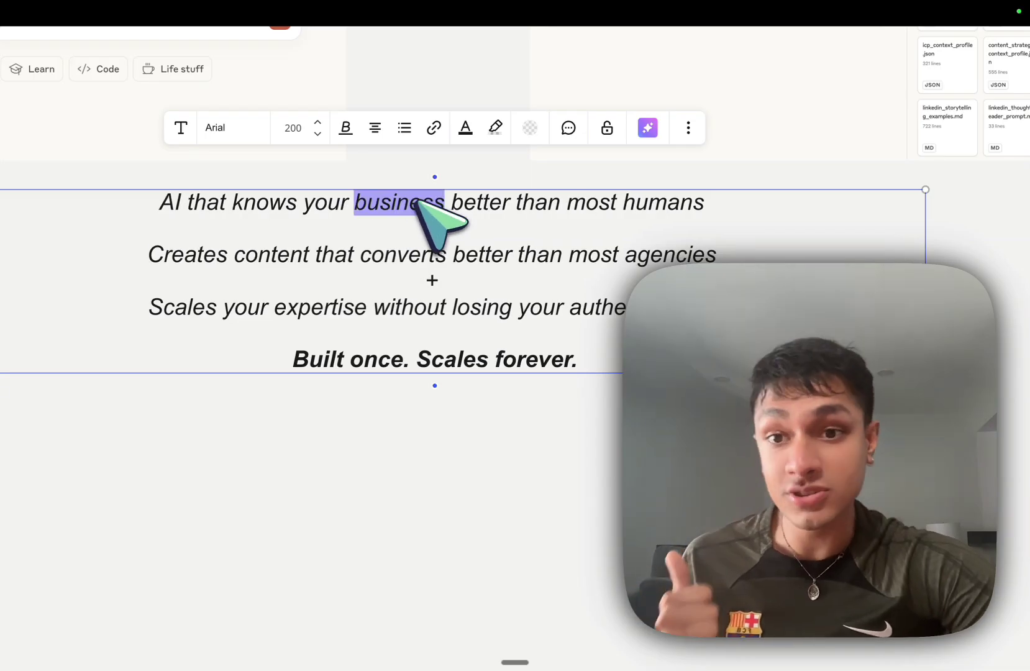
# Add '(99%)' to the line about converting better than most agencies, then highlight 'authentic'
pyautogui.click(395, 254)
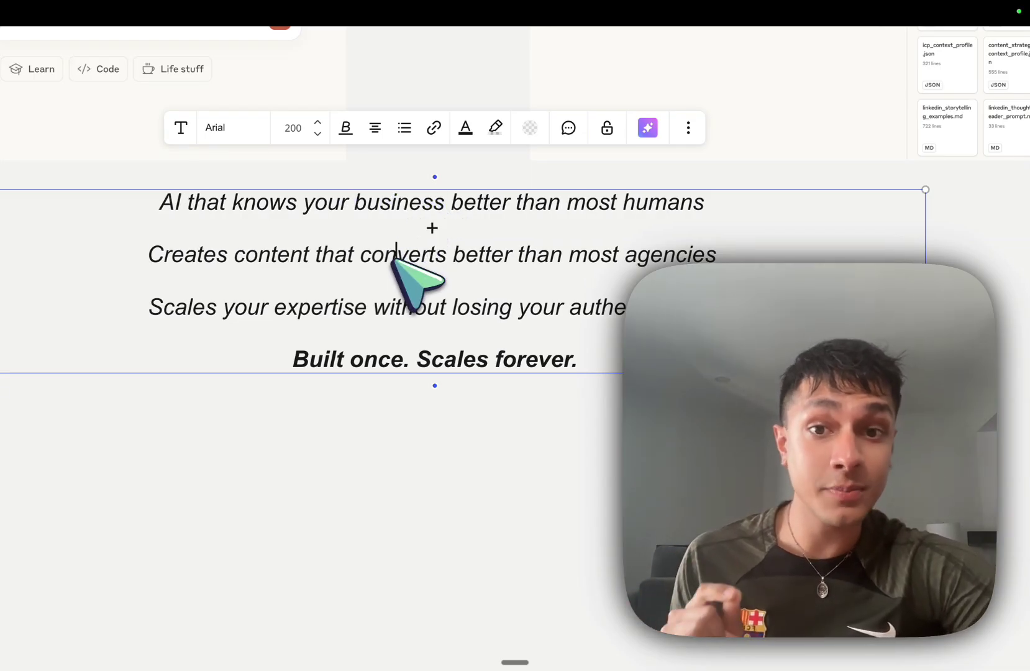
pyautogui.press('Down')
pyautogui.write('+')
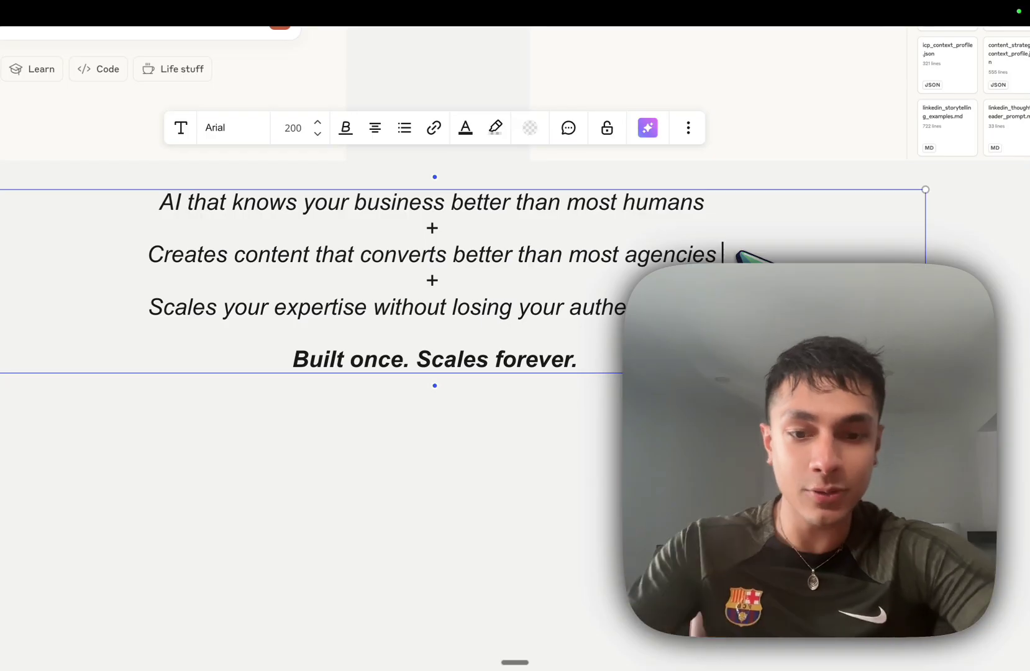
pyautogui.write('(99%')
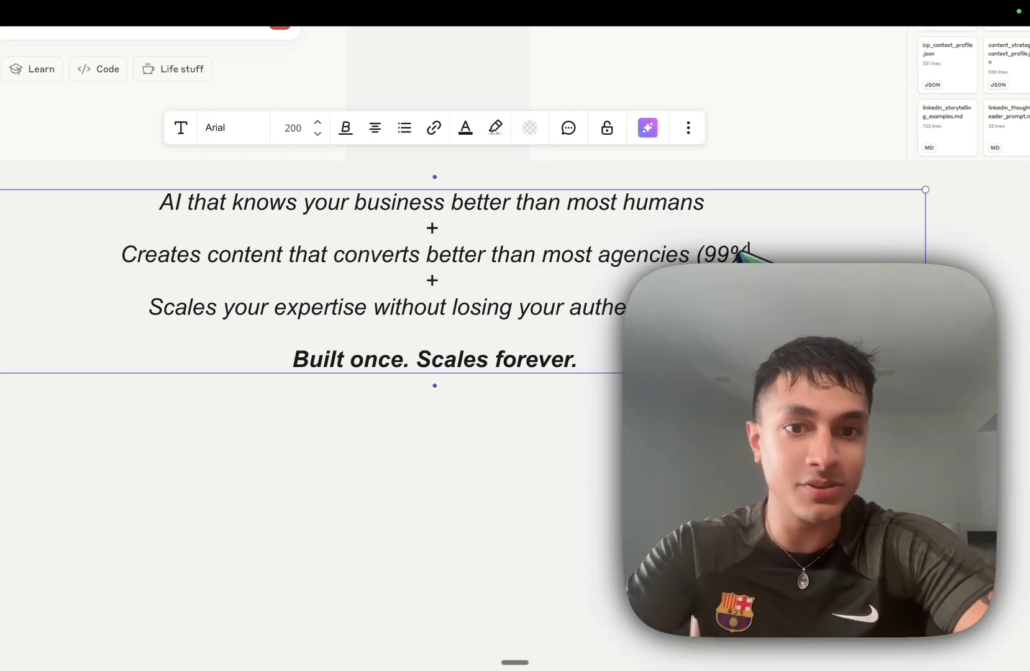
pyautogui.write(')')
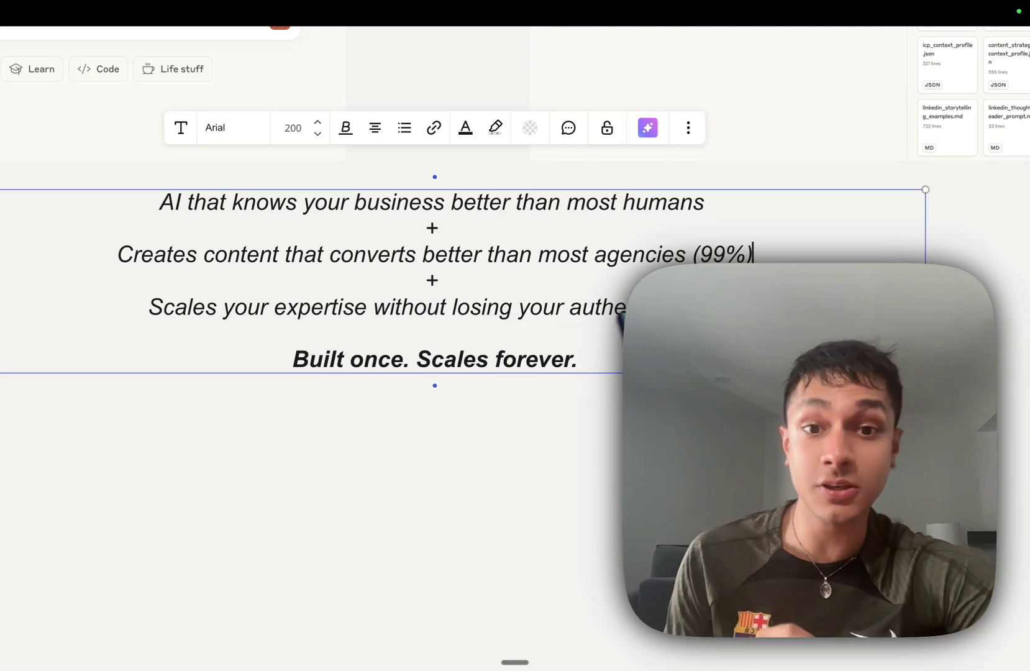
pyautogui.doubleClick(653, 307)
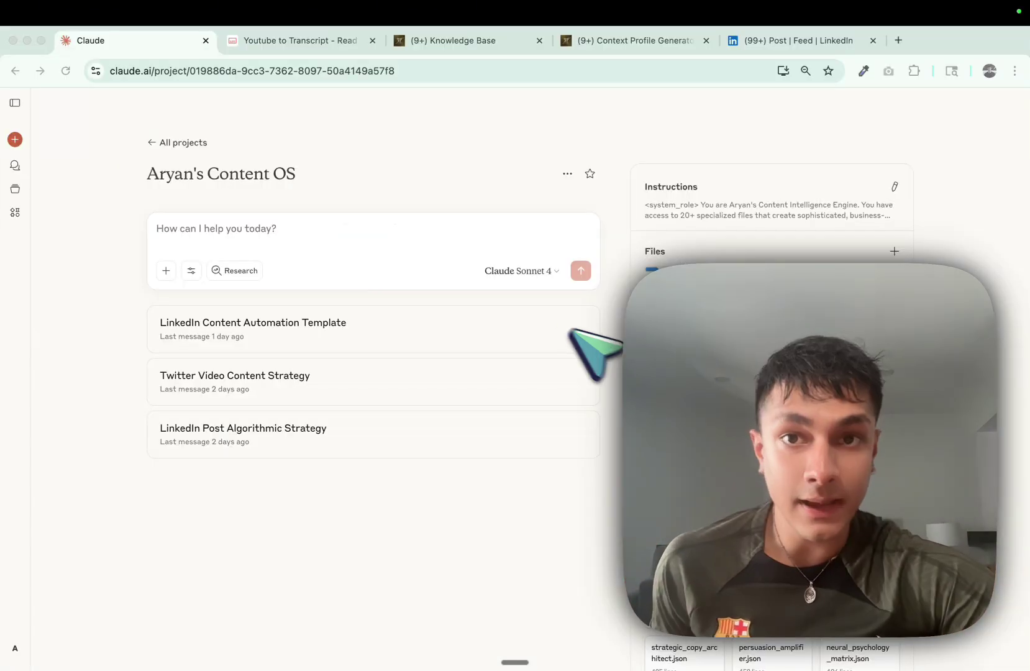
# Generate the transcript for the 'How I replaced my Entire Content Team with AI' video and copy it
pyautogui.click(339, 47)
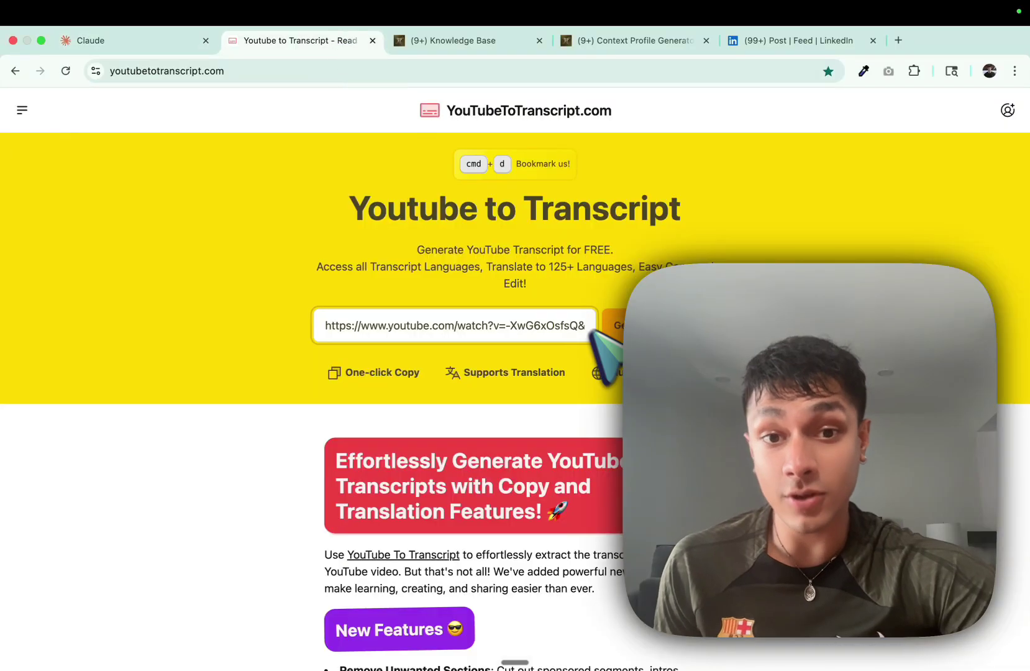
pyautogui.click(659, 324)
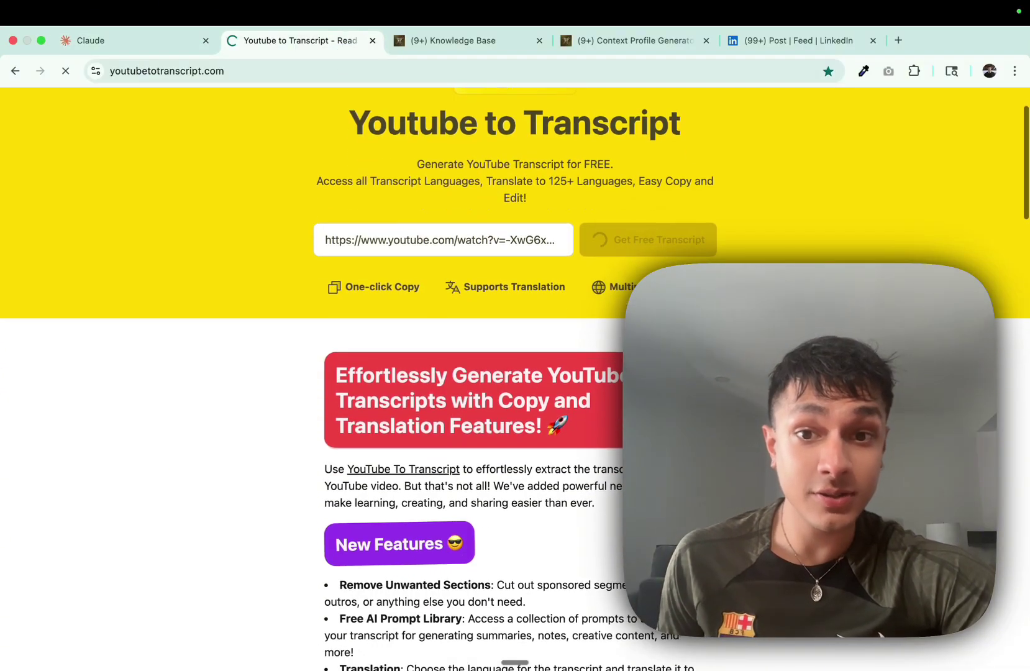
pyautogui.scroll(-3, 490, 232)
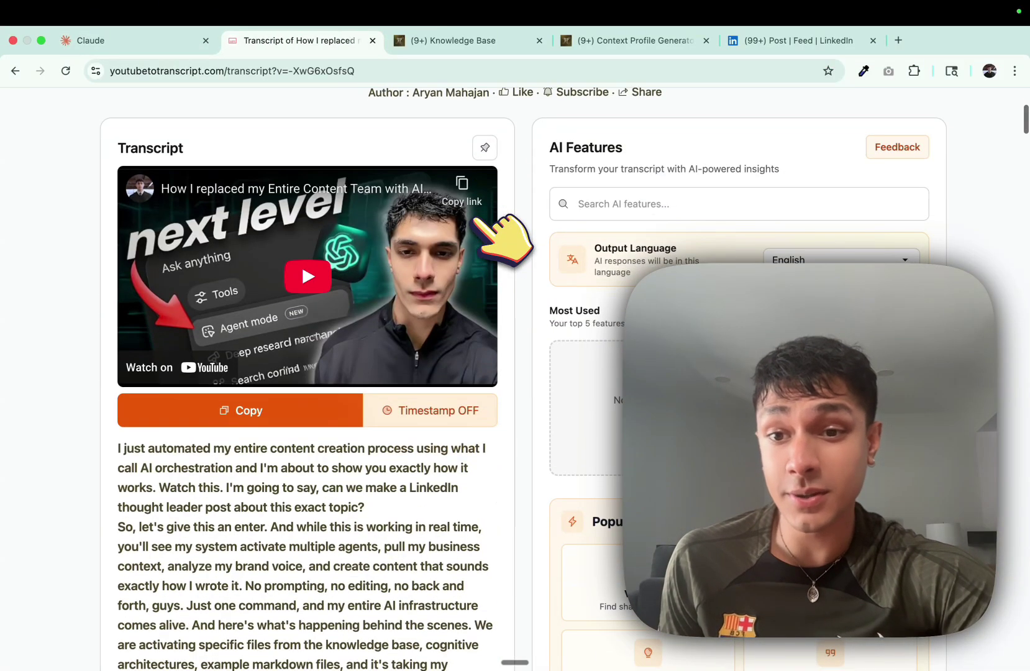
pyautogui.click(241, 412)
# In the Claude project, enable Extended thinking and paste the transcript with the two-LinkedIn-post request
pyautogui.click(144, 41)
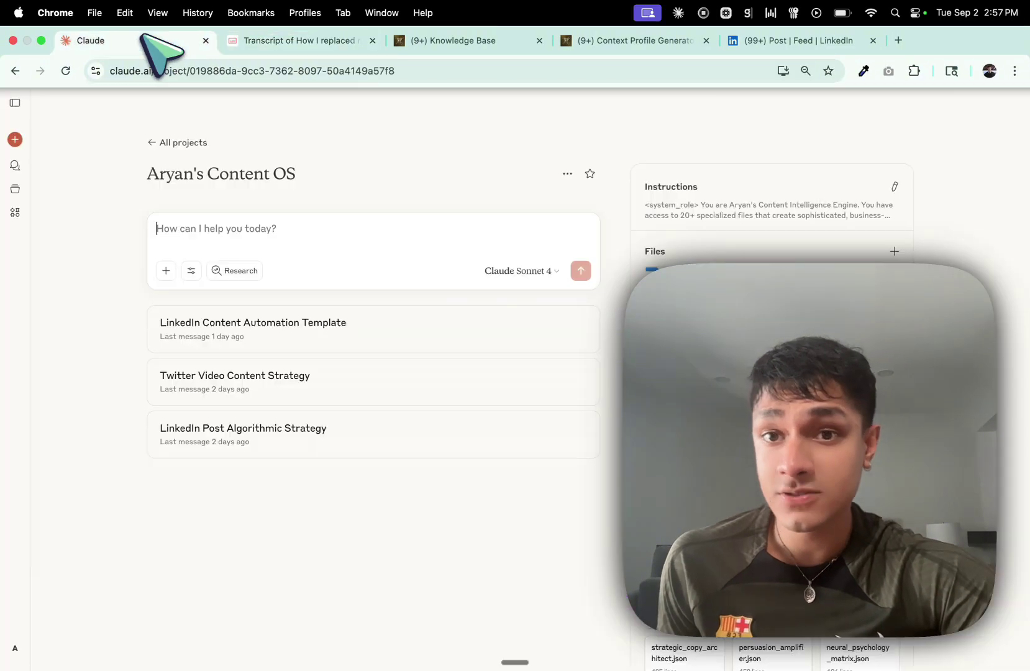
pyautogui.click(191, 270)
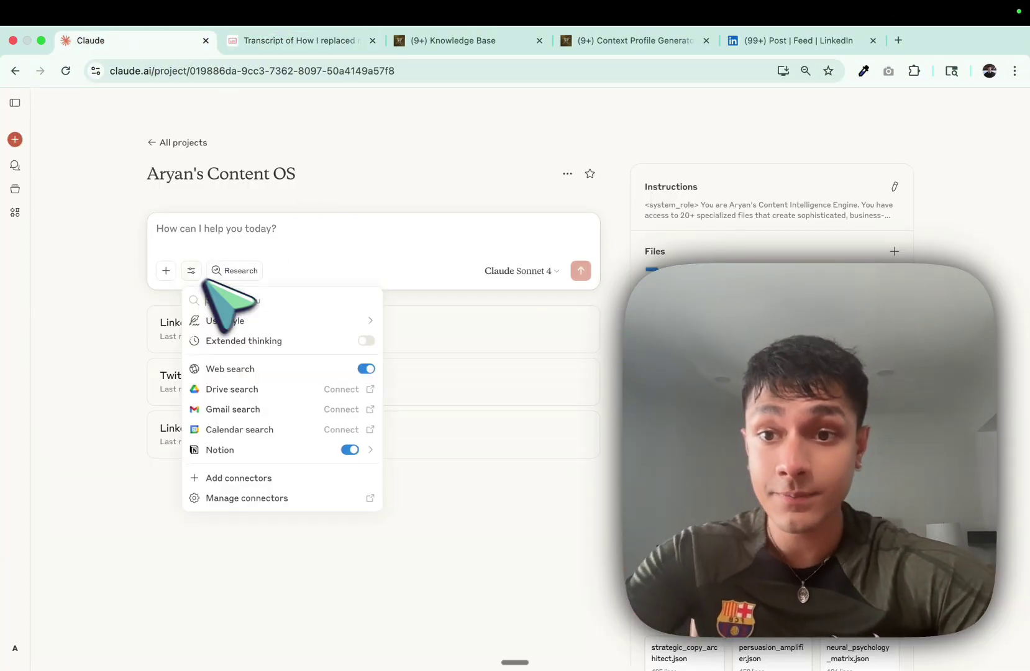
pyautogui.click(255, 339)
pyautogui.click(297, 222)
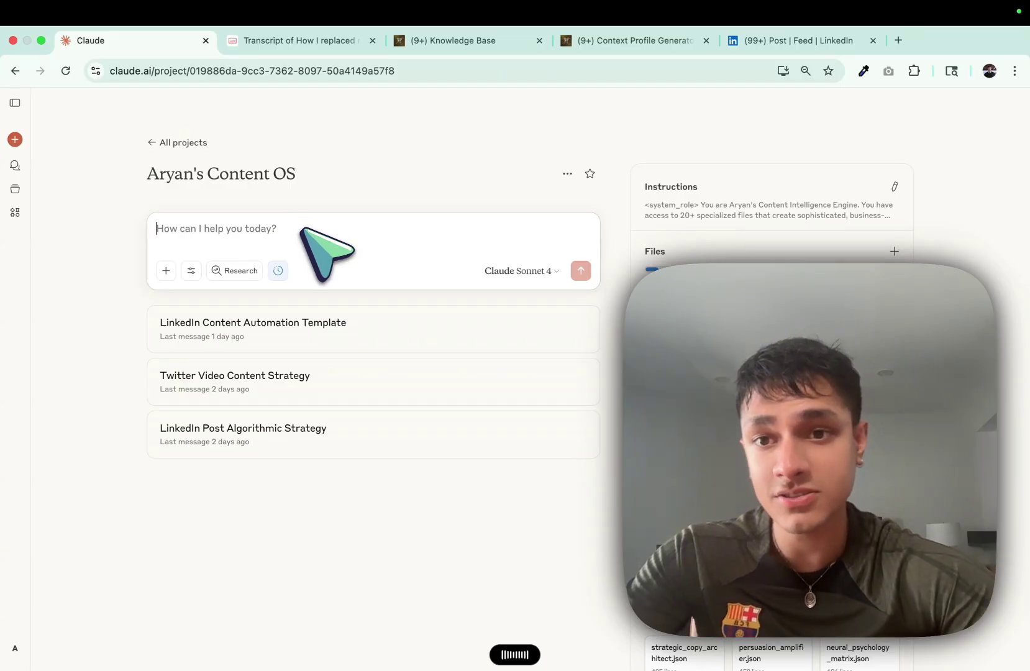
pyautogui.hotkey('ctrl', 'v')
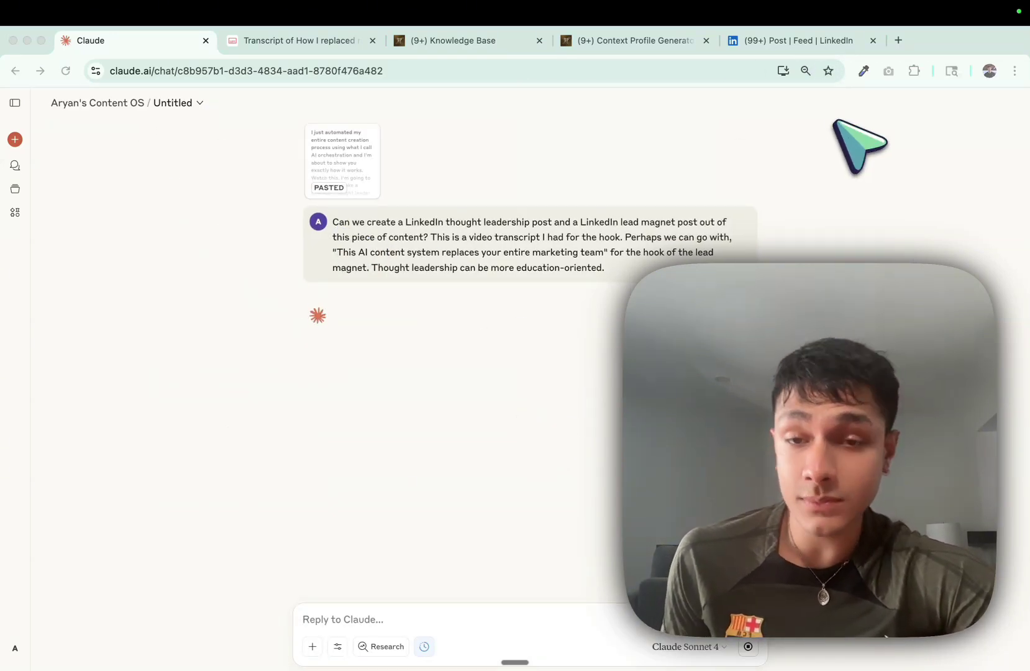
# Expand Claude's thought process and point out the linkedin_thought_leader_prompt file being activated
pyautogui.click(429, 273)
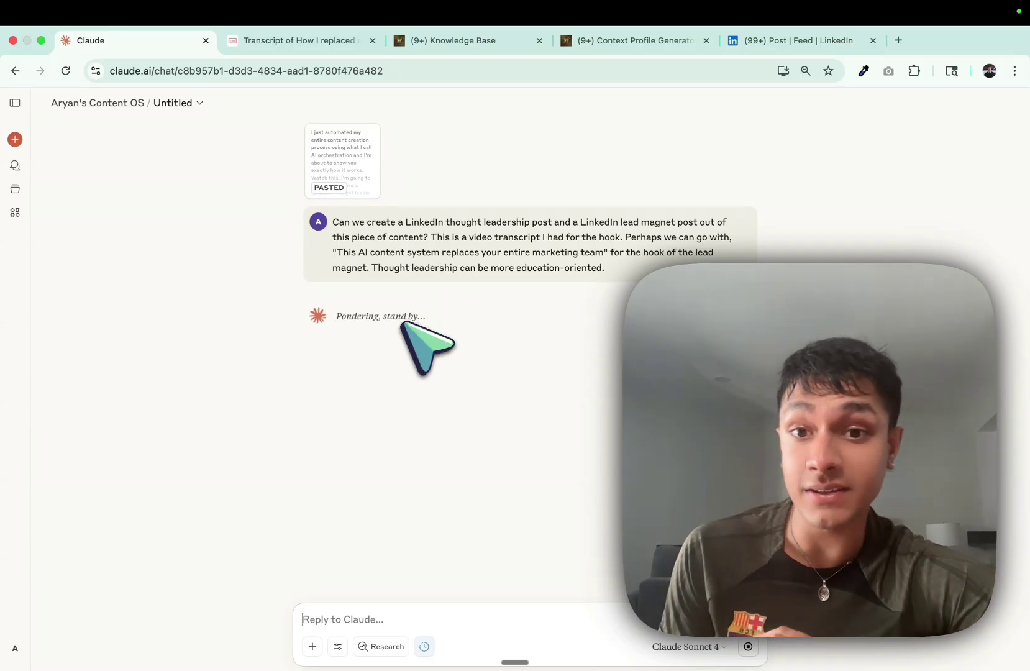
pyautogui.doubleClick(463, 222)
pyautogui.click(471, 314)
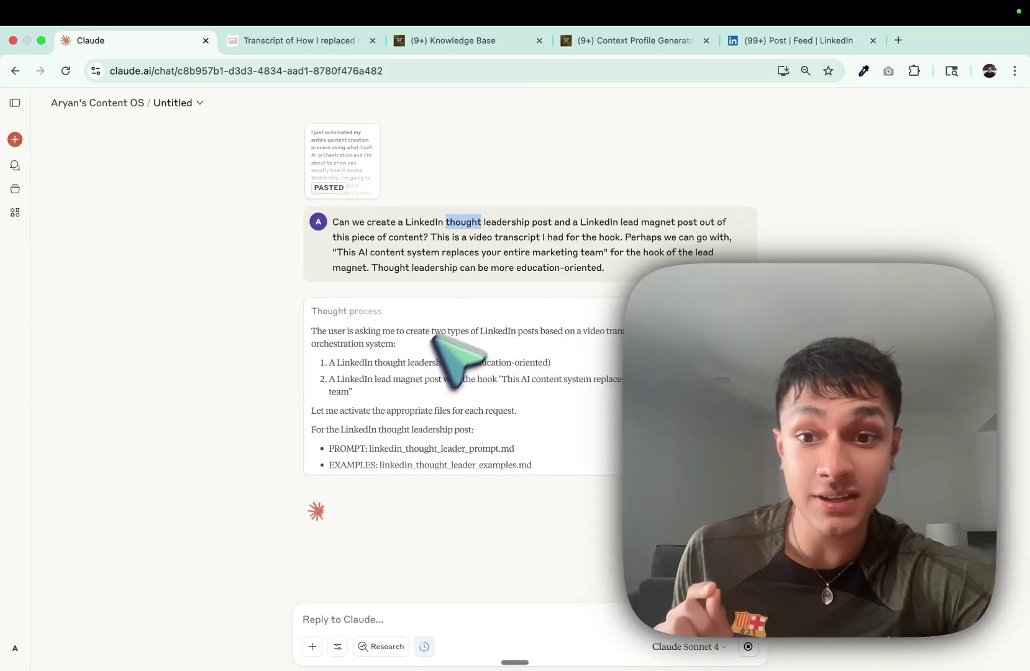
pyautogui.doubleClick(398, 393)
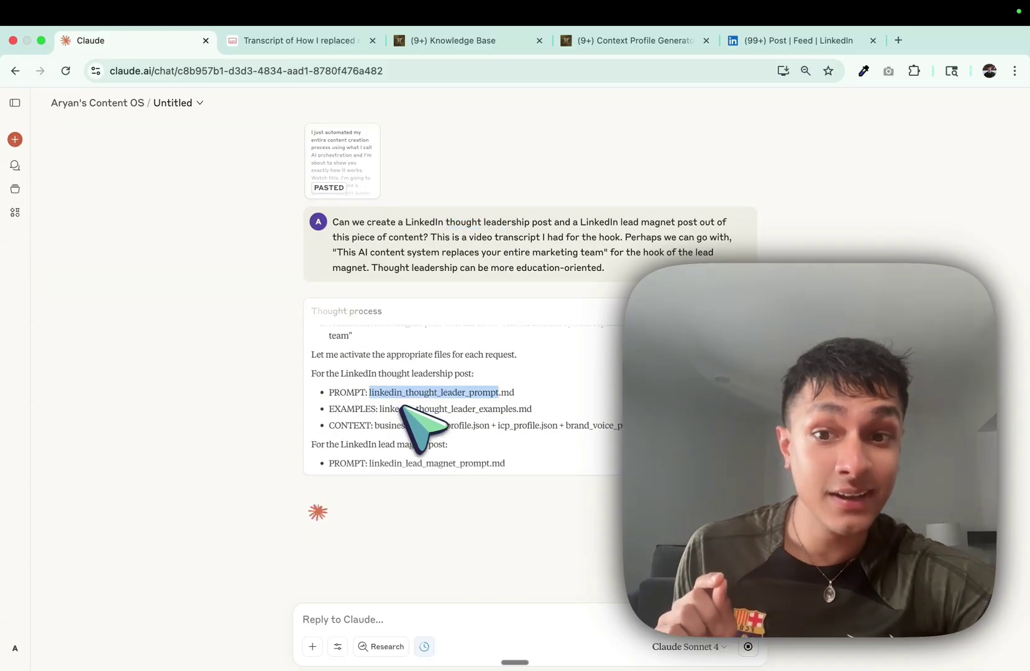
pyautogui.click(403, 403)
# Highlight the activated files: linkedin_thought_leader examples and prompt, business_context_profile, and icp_profile
pyautogui.doubleClick(442, 408)
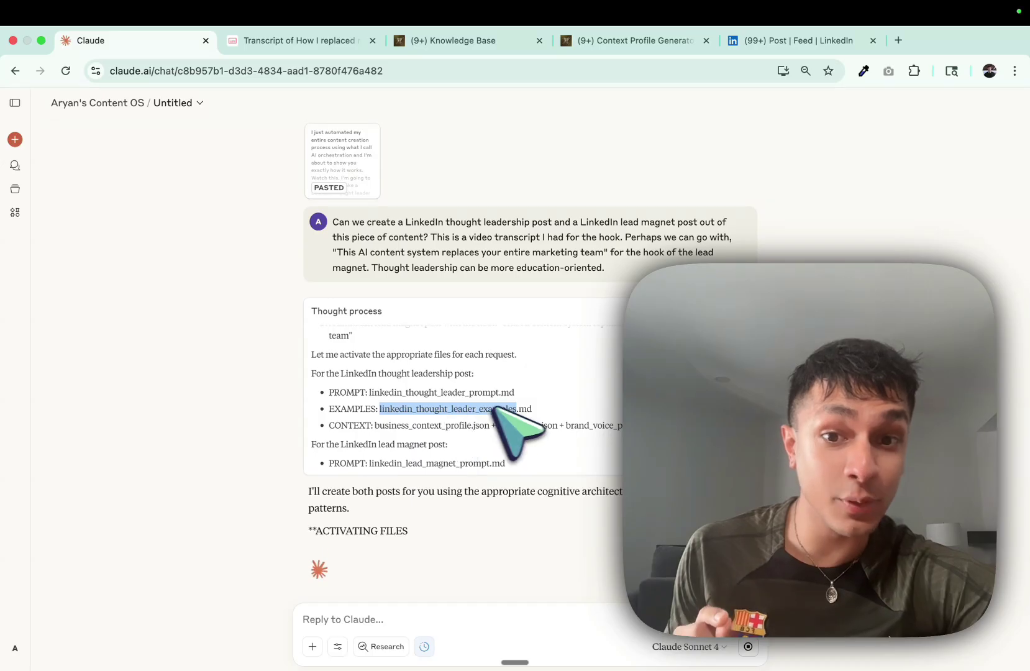
pyautogui.doubleClick(527, 408)
pyautogui.doubleClick(410, 409)
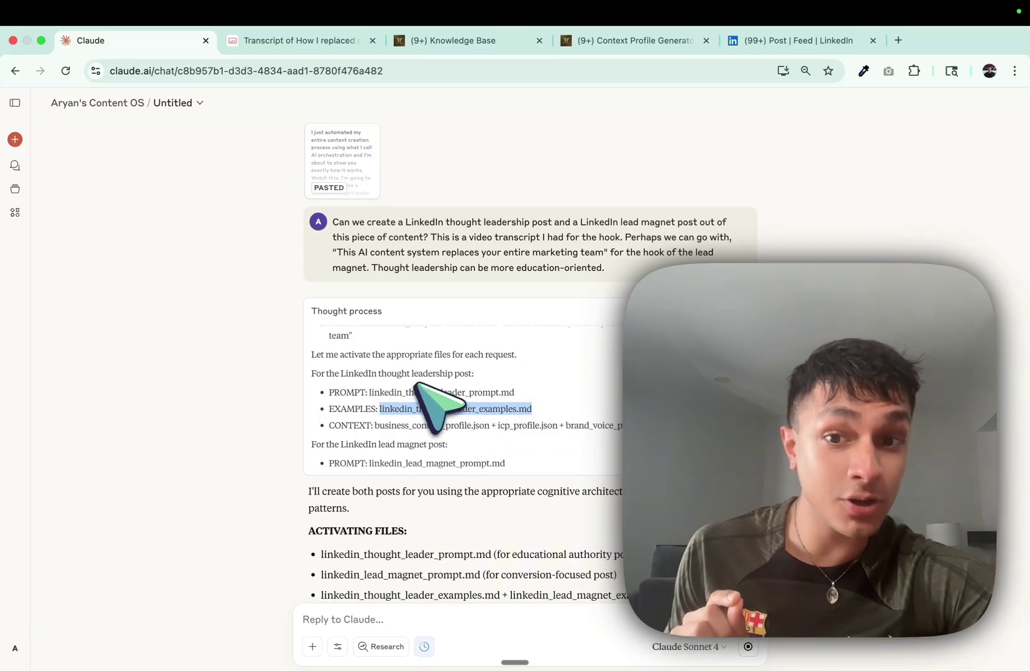
pyautogui.click(417, 392)
pyautogui.doubleClick(418, 392)
pyautogui.click(420, 423)
pyautogui.doubleClick(407, 425)
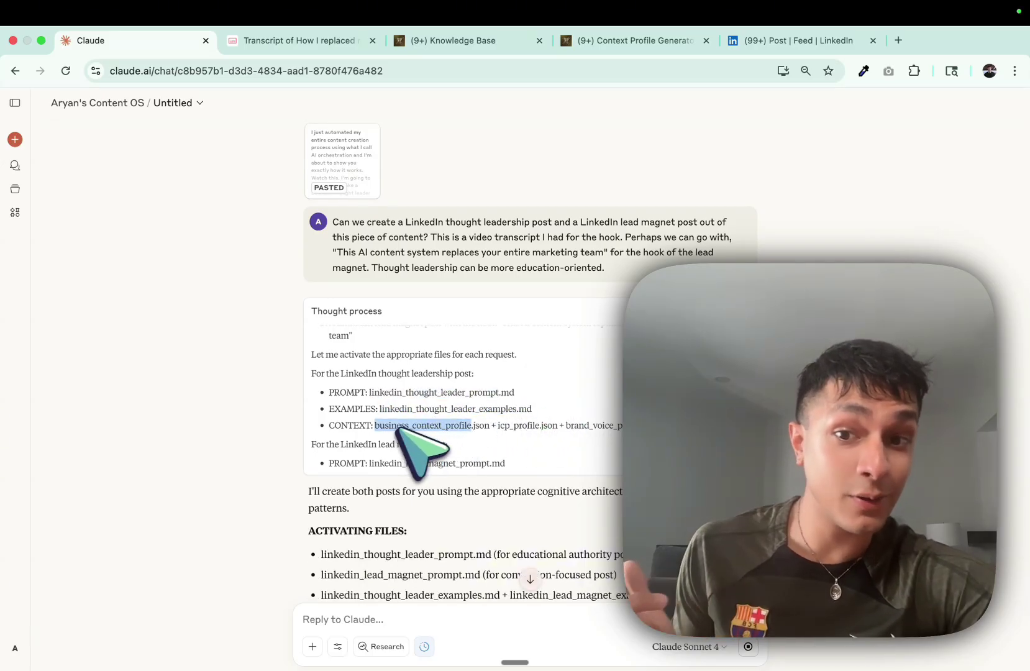
pyautogui.click(390, 427)
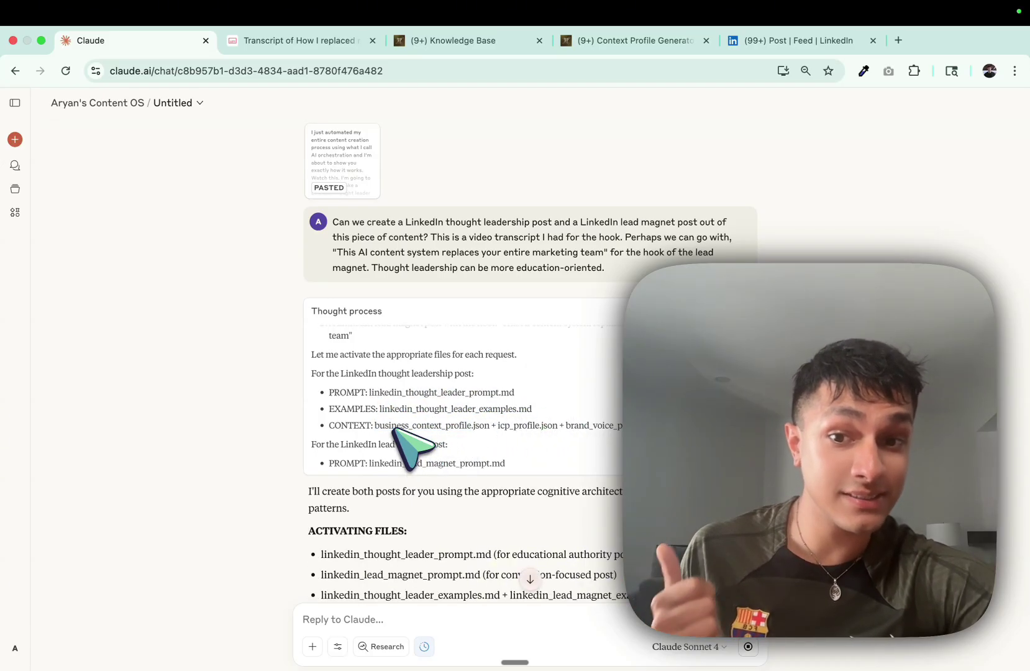
pyautogui.doubleClick(519, 425)
pyautogui.click(584, 427)
pyautogui.scroll(-10, 584, 534)
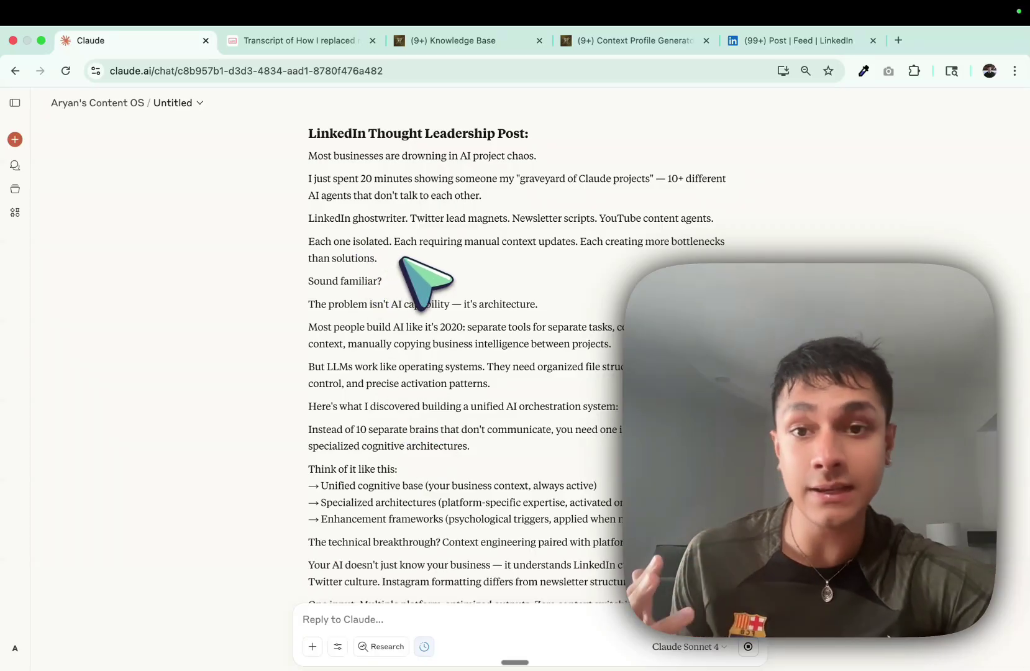
# Read through the thought leadership post, highlighting its heading, opening line and the word 'drowning'
pyautogui.doubleClick(403, 134)
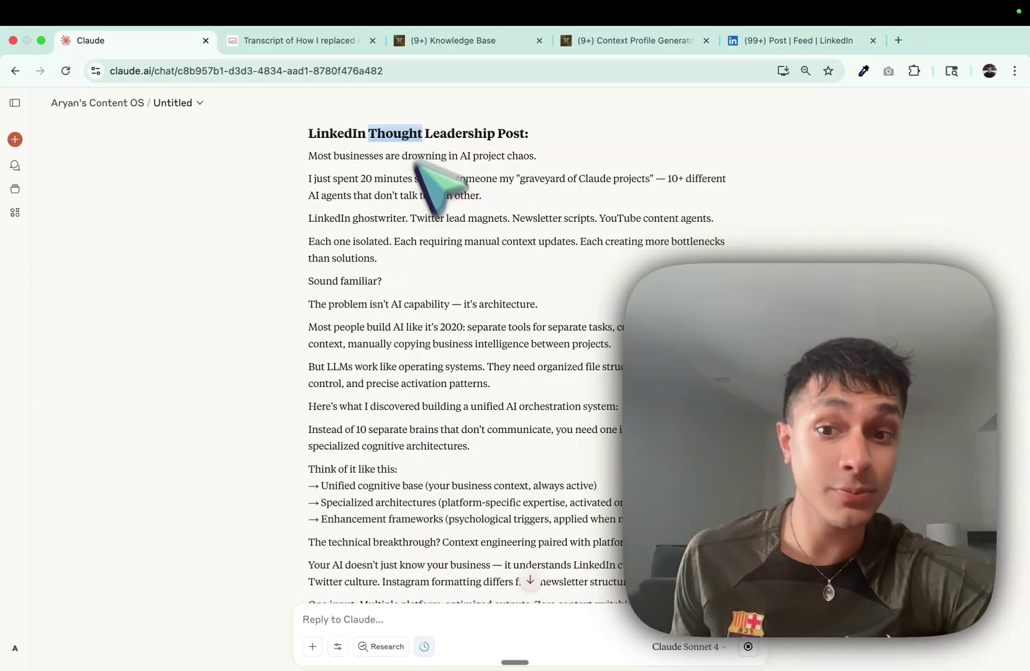
pyautogui.scroll(3, 447, 295)
pyautogui.scroll(3, 445, 286)
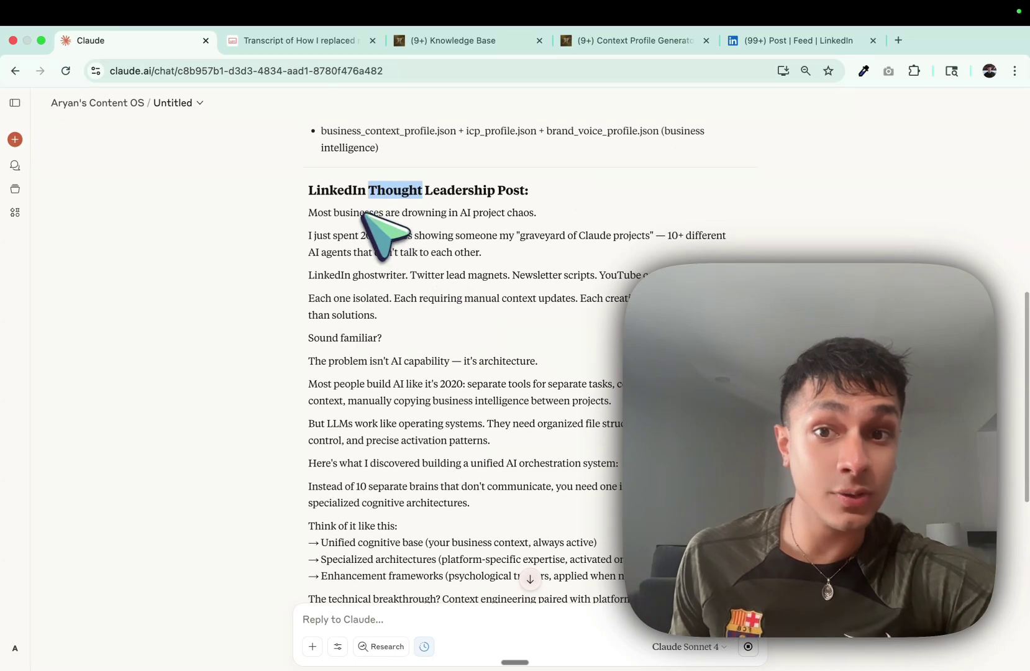
pyautogui.tripleClick(366, 212)
pyautogui.click(407, 214)
pyautogui.doubleClick(423, 213)
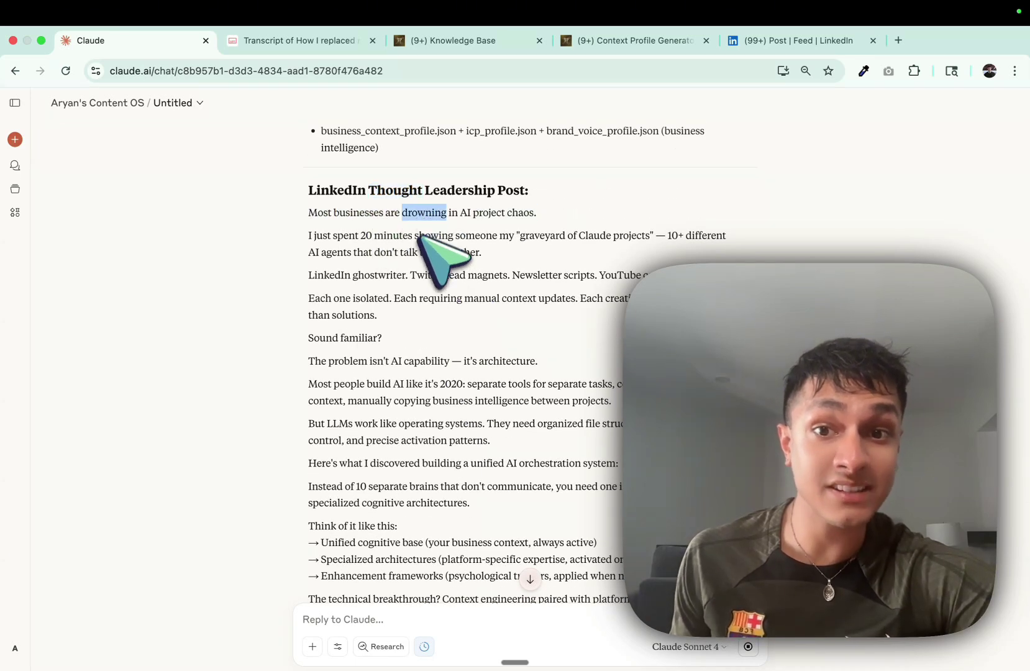
pyautogui.scroll(2, 435, 261)
pyautogui.moveTo(439, 308); pyautogui.dragTo(445, 341)
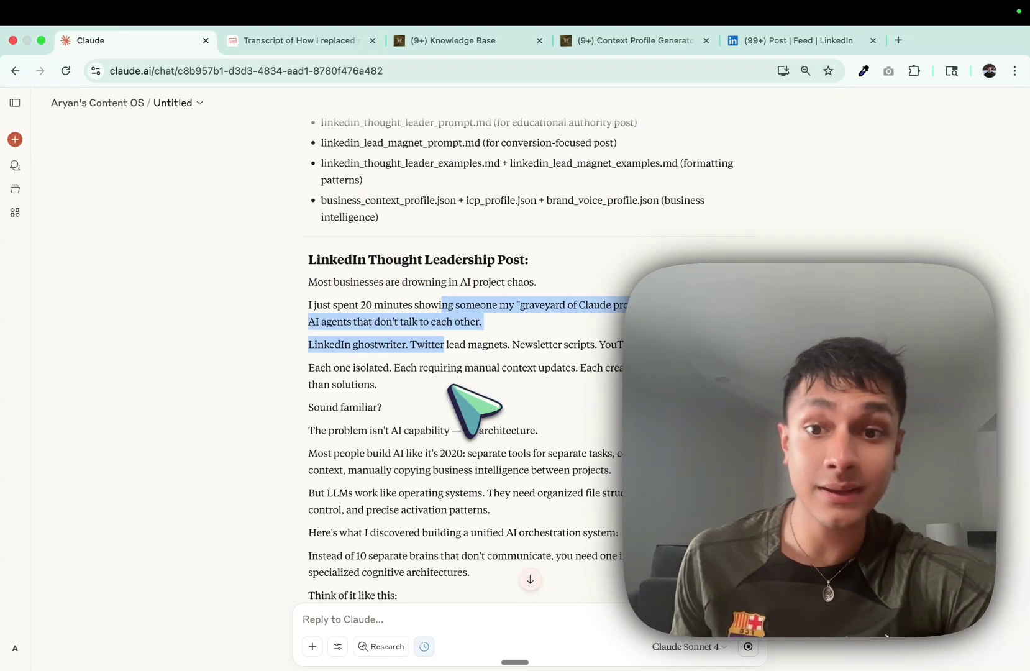
pyautogui.click(452, 383)
# Review the lead magnet post, highlighting its hook line and call-to-action steps
pyautogui.scroll(-5, 452, 384)
pyautogui.scroll(-10, 451, 383)
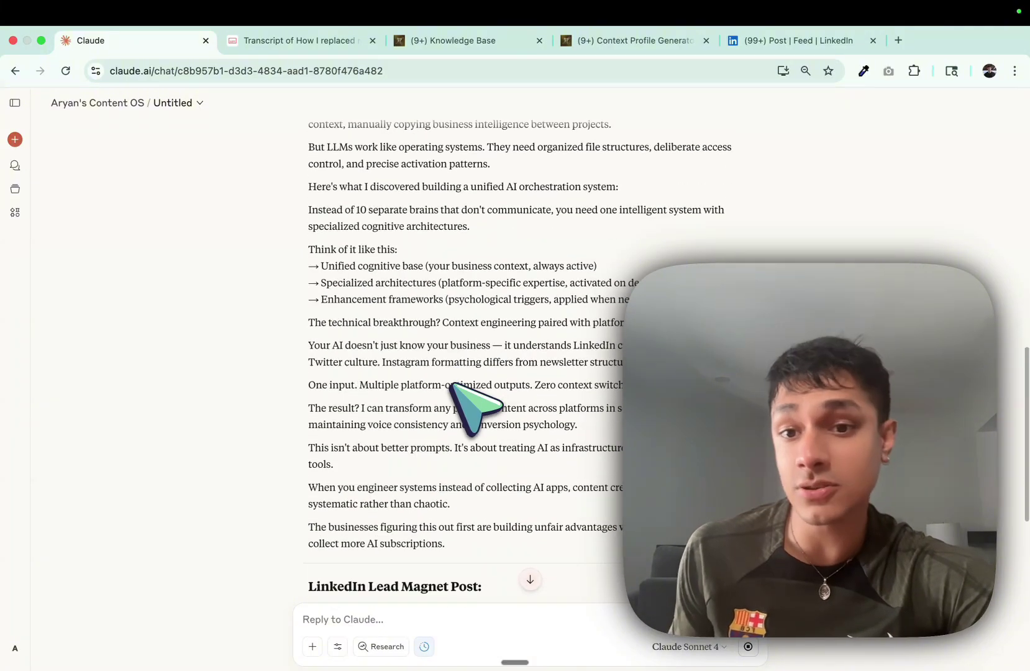
pyautogui.tripleClick(415, 392)
pyautogui.scroll(-8, 428, 401)
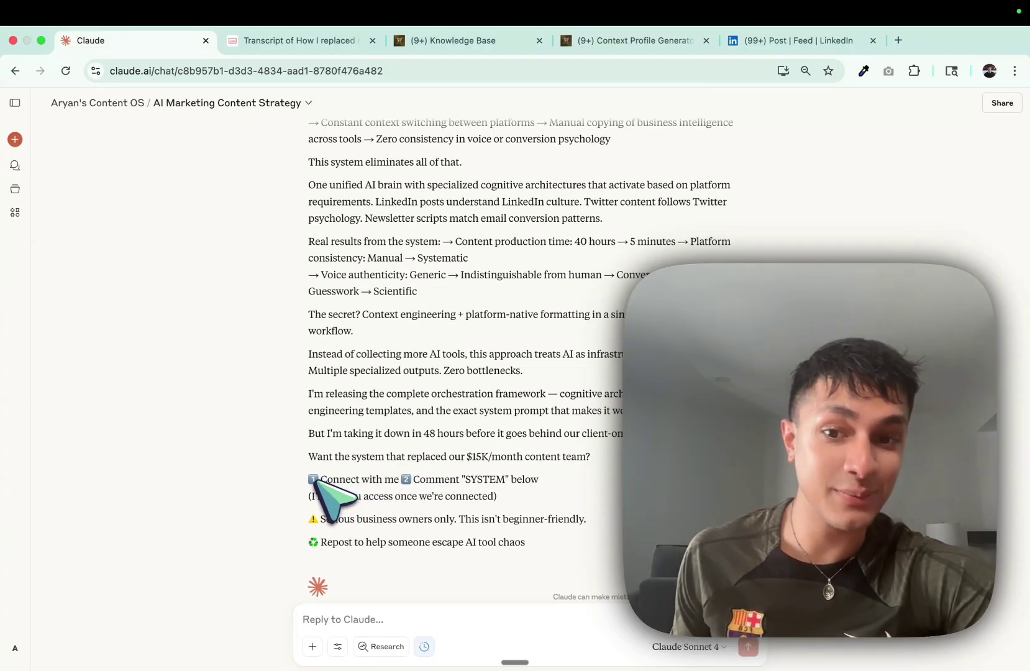
pyautogui.moveTo(320, 480); pyautogui.dragTo(485, 482)
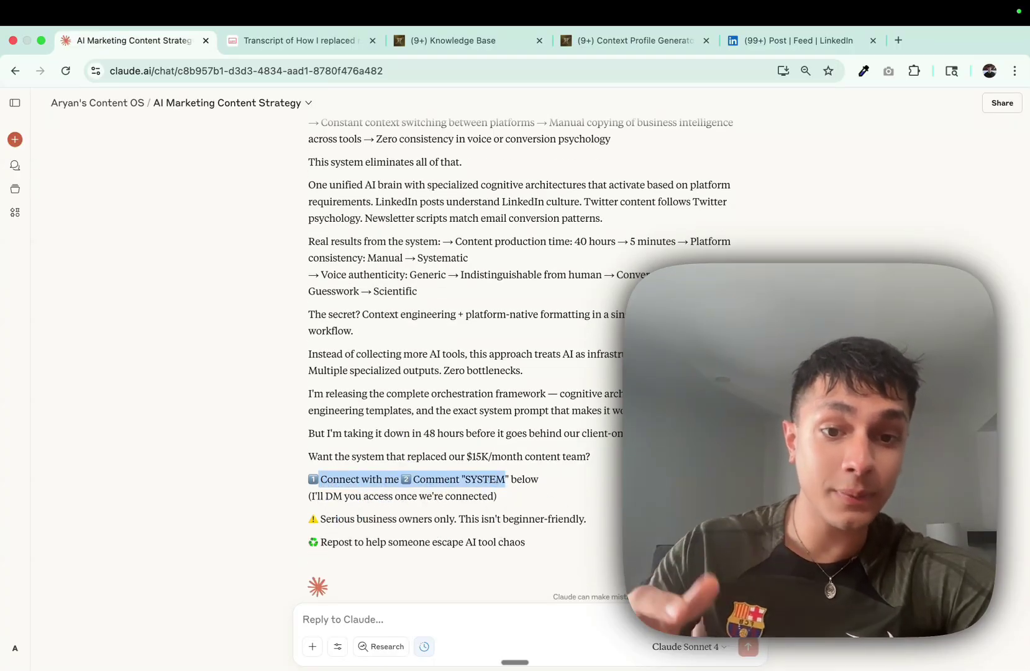
# Copy Claude's response and paste it into wordcounter.net in a new tab
pyautogui.click(574, 504)
pyautogui.hotkey('ctrl', 't')
pyautogui.write('wordcounter.net')
pyautogui.press('Return')
pyautogui.hotkey('ctrl', 'a')
pyautogui.hotkey('ctrl', 'v')
pyautogui.scroll(5, 430, 494)
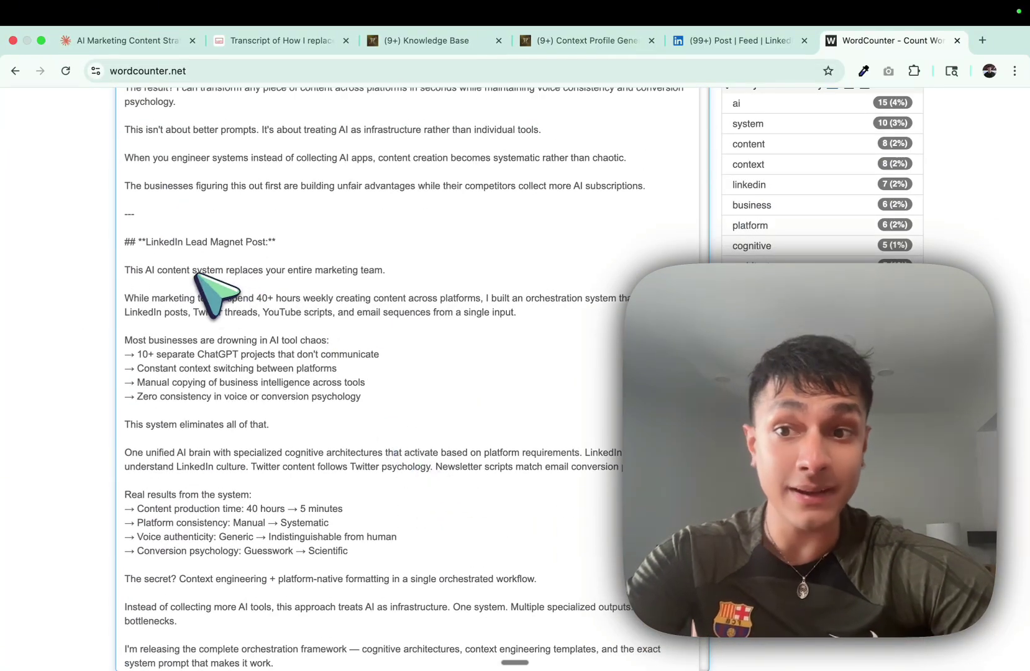
# Check WordCounter keyword stats for 'system', the '40 hours' phrase and the number 40
pyautogui.doubleClick(208, 268)
pyautogui.moveTo(134, 352); pyautogui.dragTo(427, 385)
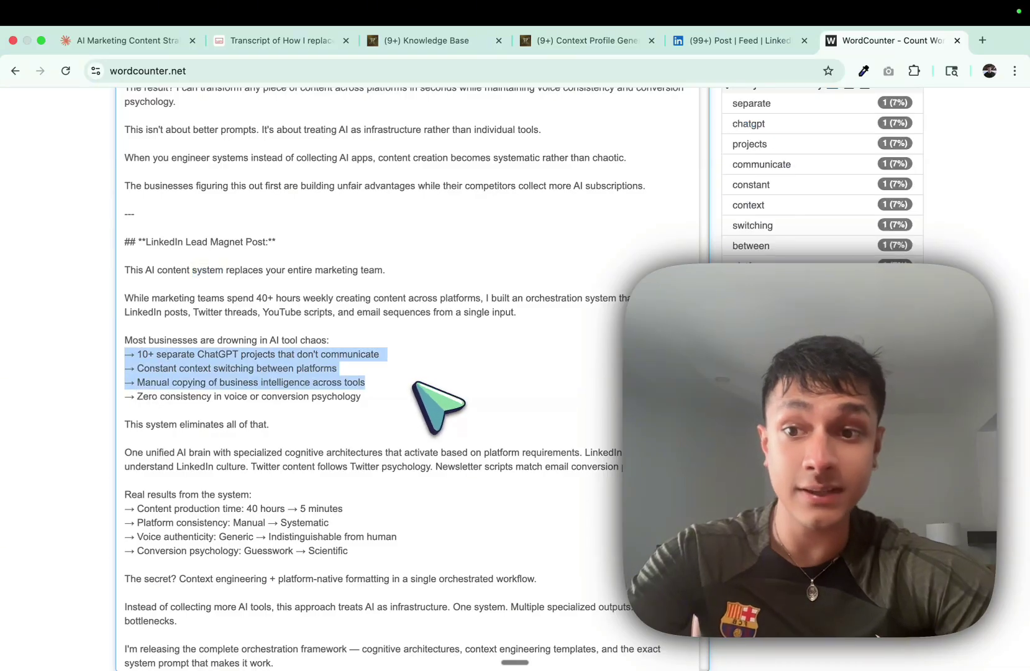
pyautogui.scroll(-5, 299, 351)
pyautogui.moveTo(247, 348); pyautogui.dragTo(281, 347)
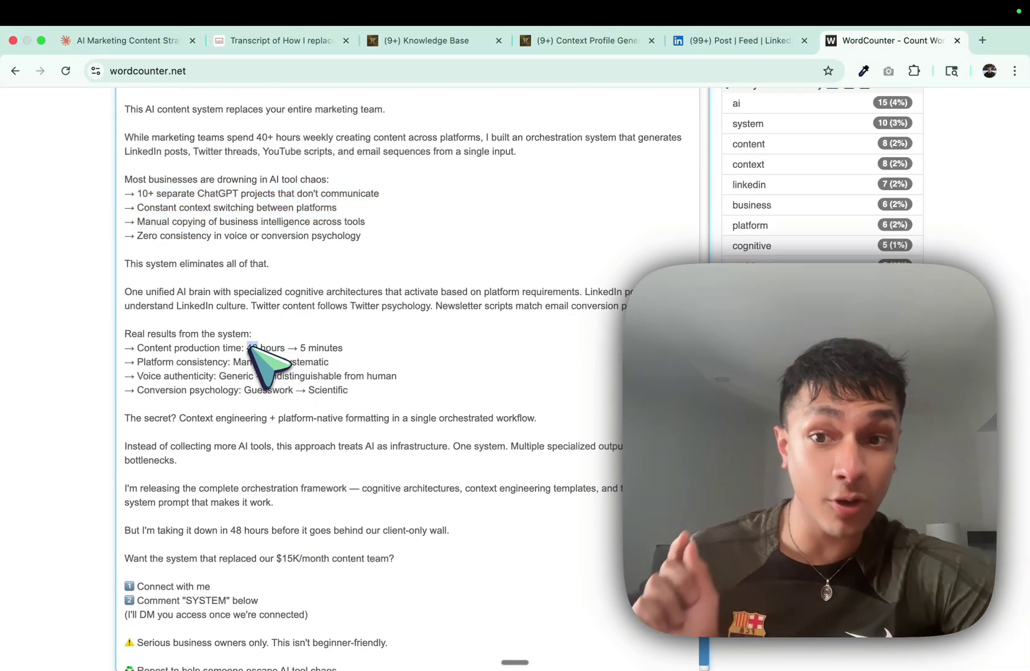
pyautogui.doubleClick(251, 348)
pyautogui.scroll(-1, 308, 354)
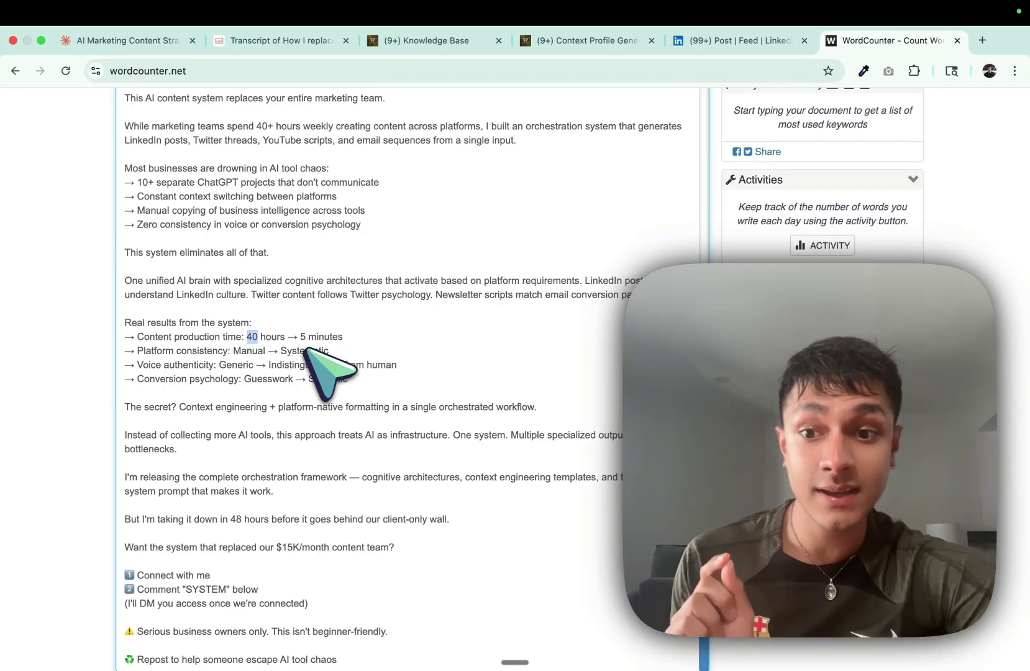
pyautogui.click(170, 588)
# Highlight the 'Sound familiar?' line, then send Claude the request for a Twitter post
pyautogui.scroll(10, 170, 589)
pyautogui.scroll(3, 168, 373)
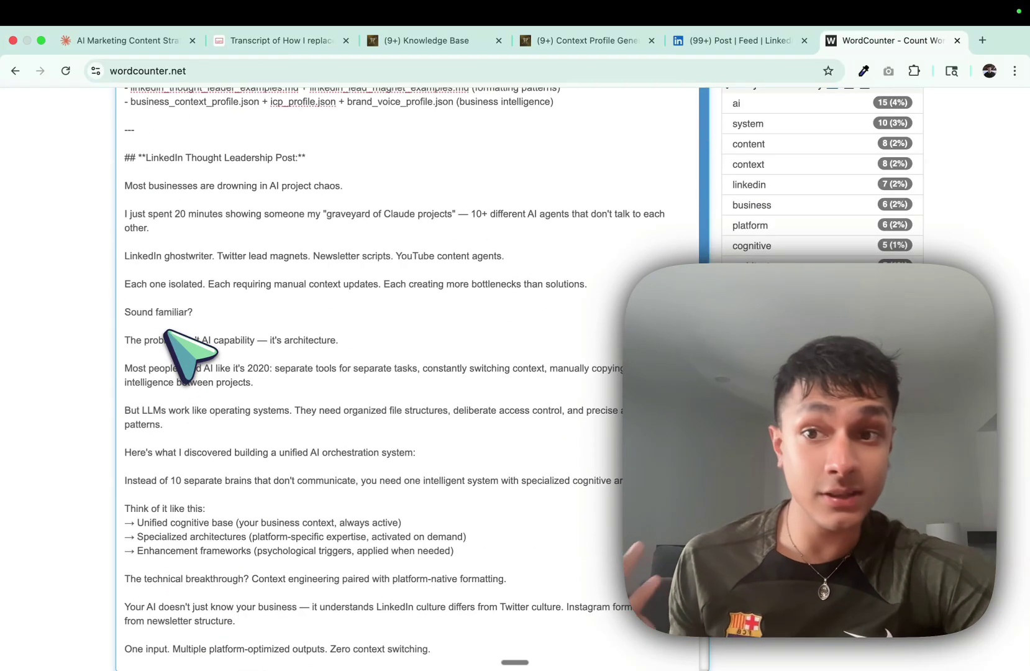
pyautogui.click(202, 311)
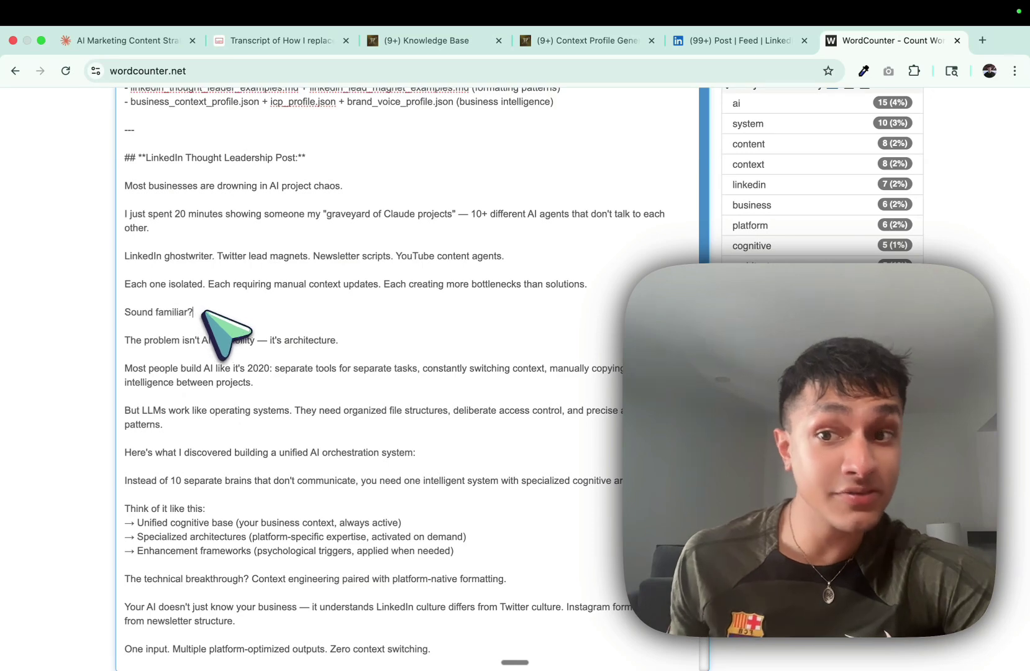
pyautogui.moveTo(202, 312); pyautogui.dragTo(141, 311)
pyautogui.click(88, 327)
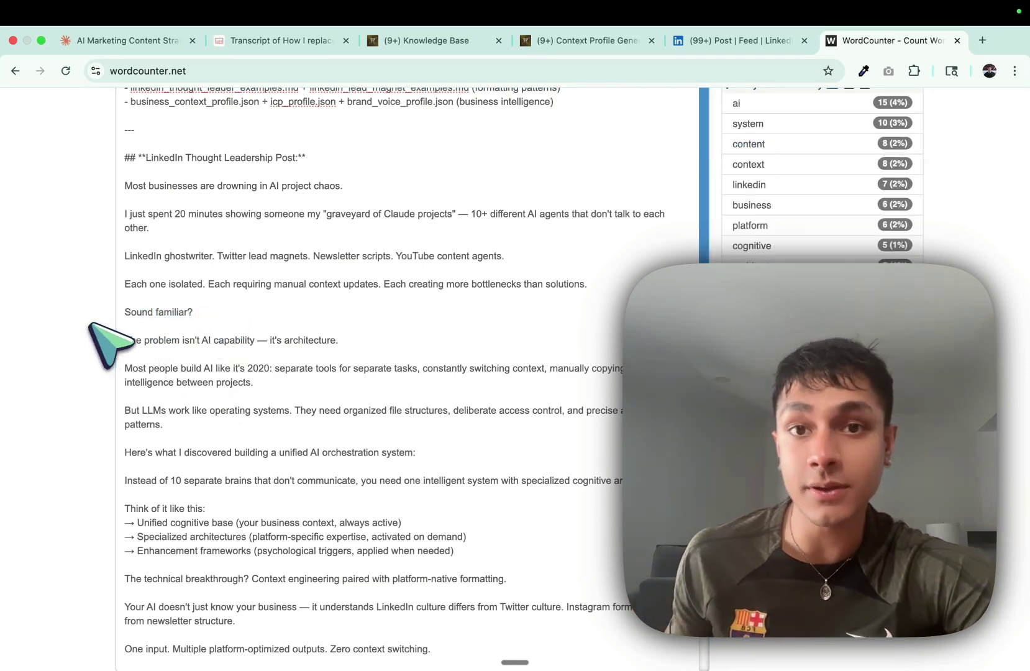
pyautogui.click(134, 41)
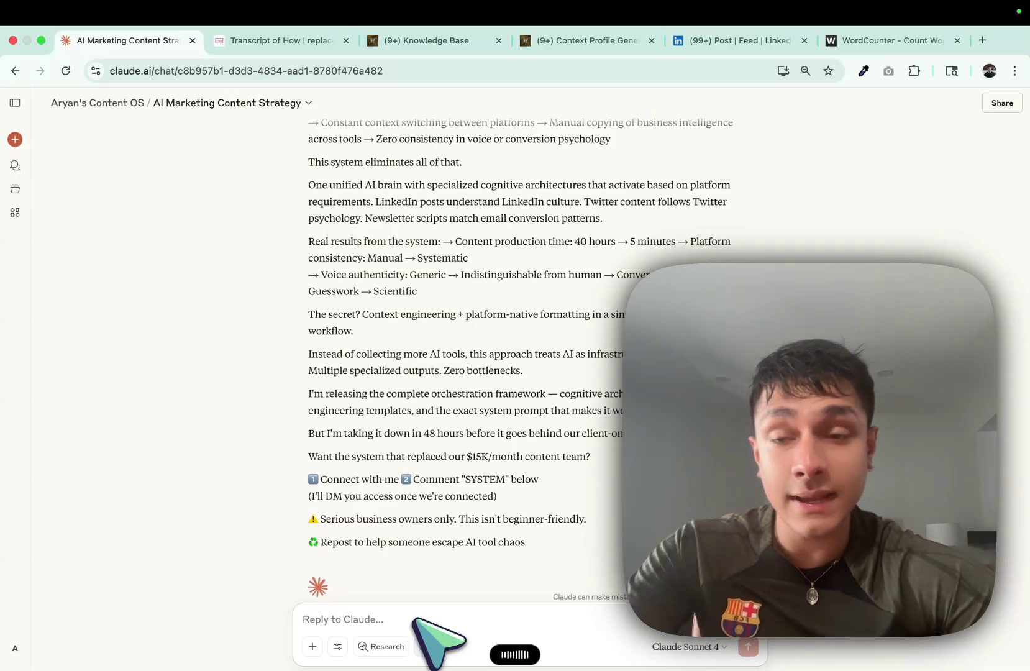
pyautogui.press('Return')
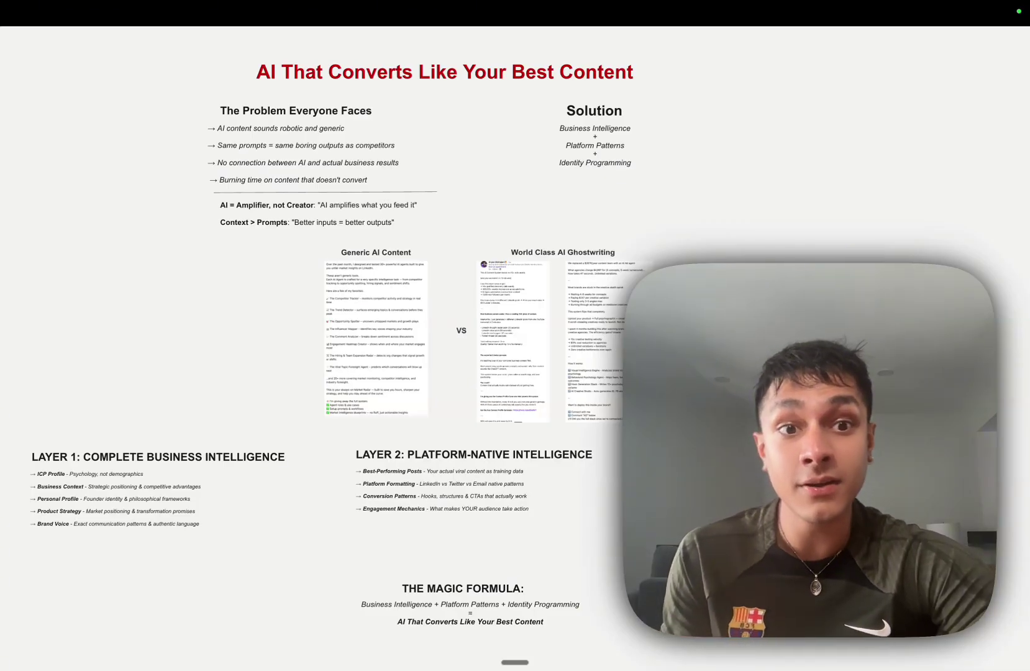
# Back in the Claude chat, read the Twitter post's opening line about collecting AI tools like pokémon cards
pyautogui.press('super+Tab')
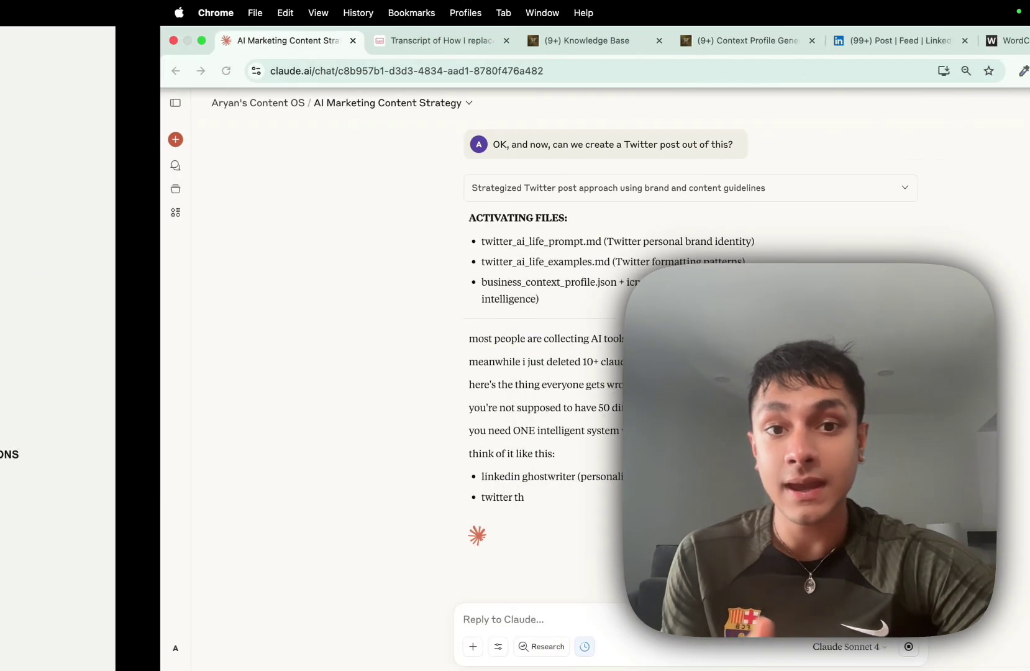
pyautogui.scroll(-3, 547, 304)
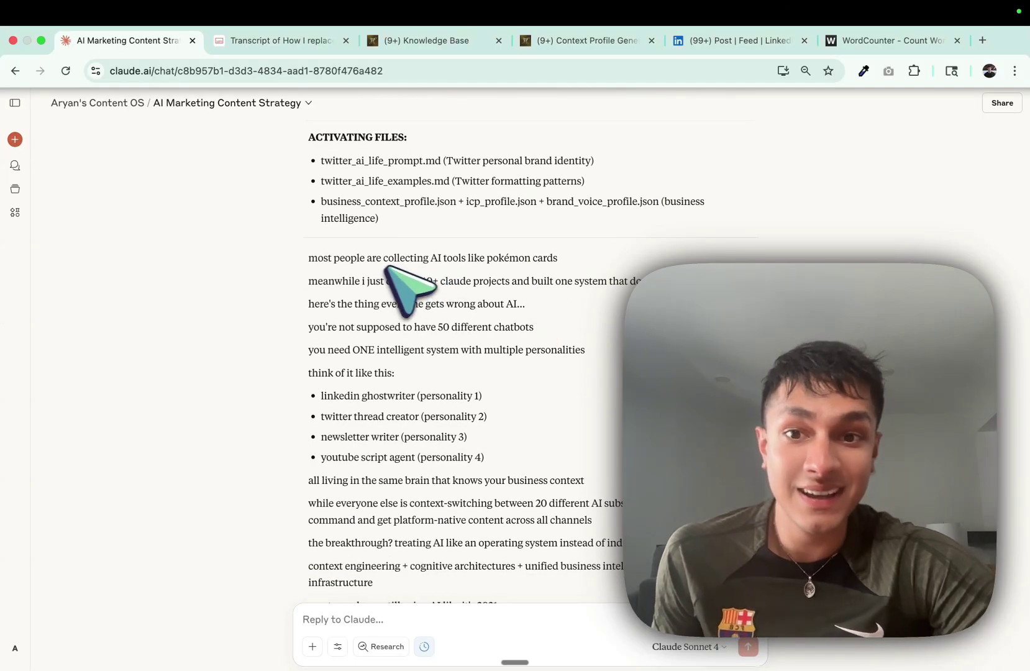
pyautogui.doubleClick(374, 257)
pyautogui.tripleClick(377, 259)
pyautogui.click(319, 260)
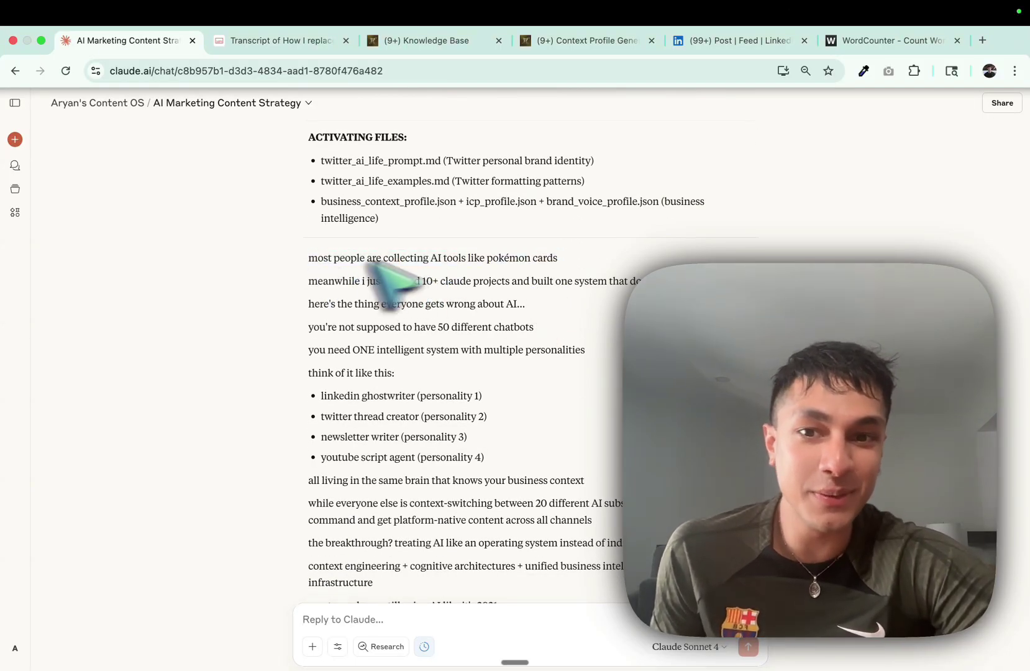
pyautogui.doubleClick(540, 258)
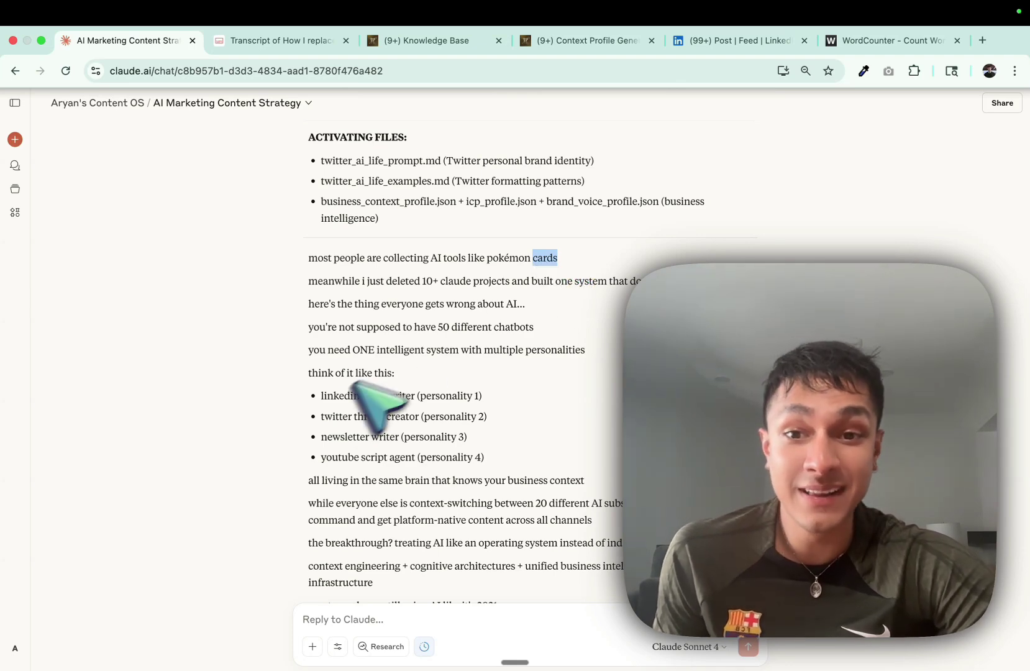
# Read further down the Twitter post, highlighting the context engineering paragraph
pyautogui.scroll(-3, 354, 413)
pyautogui.doubleClick(313, 371)
pyautogui.click(336, 380)
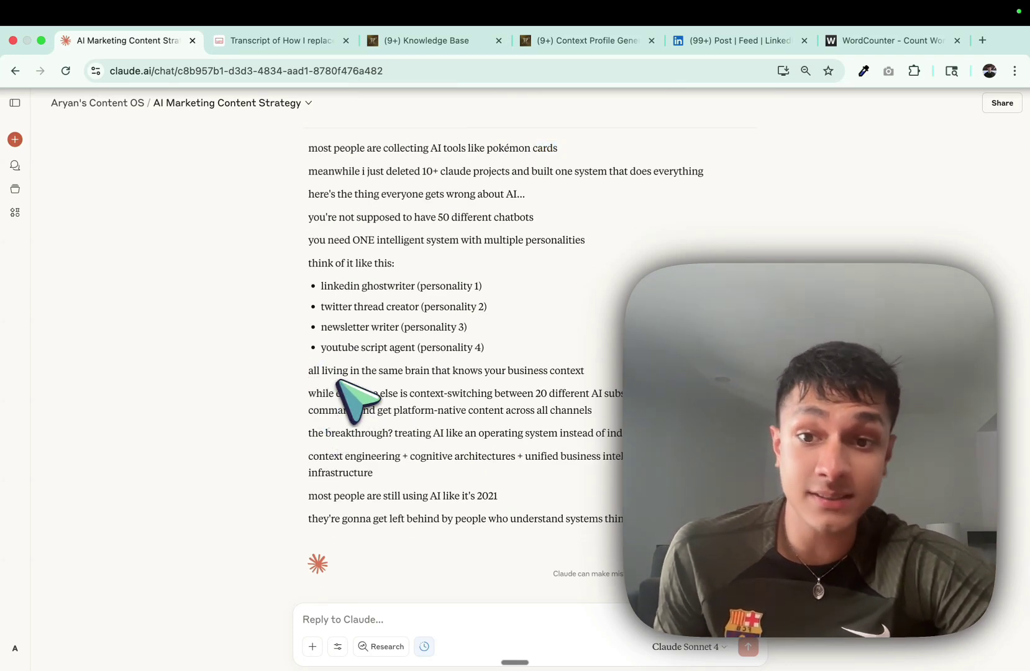
pyautogui.tripleClick(351, 453)
pyautogui.click(424, 448)
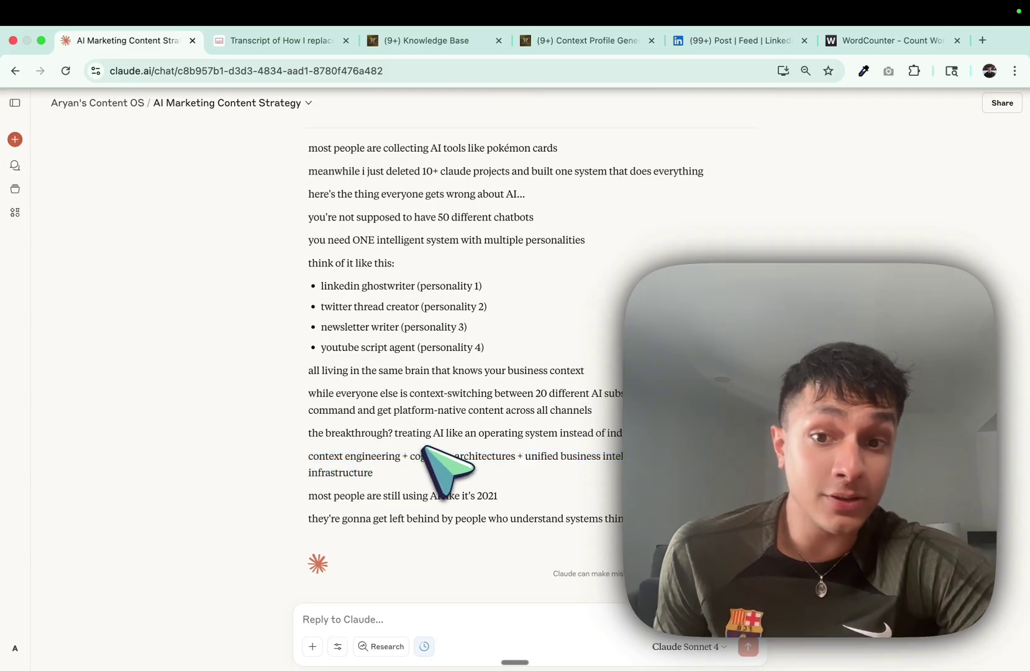
pyautogui.click(359, 242)
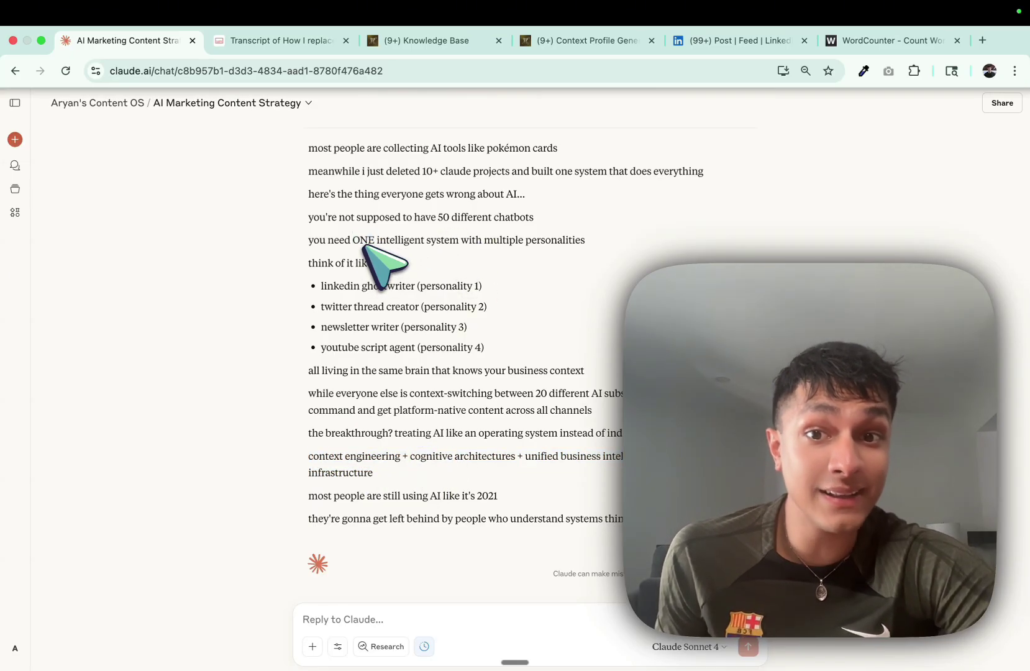
pyautogui.scroll(3, 471, 281)
pyautogui.scroll(-3, 471, 280)
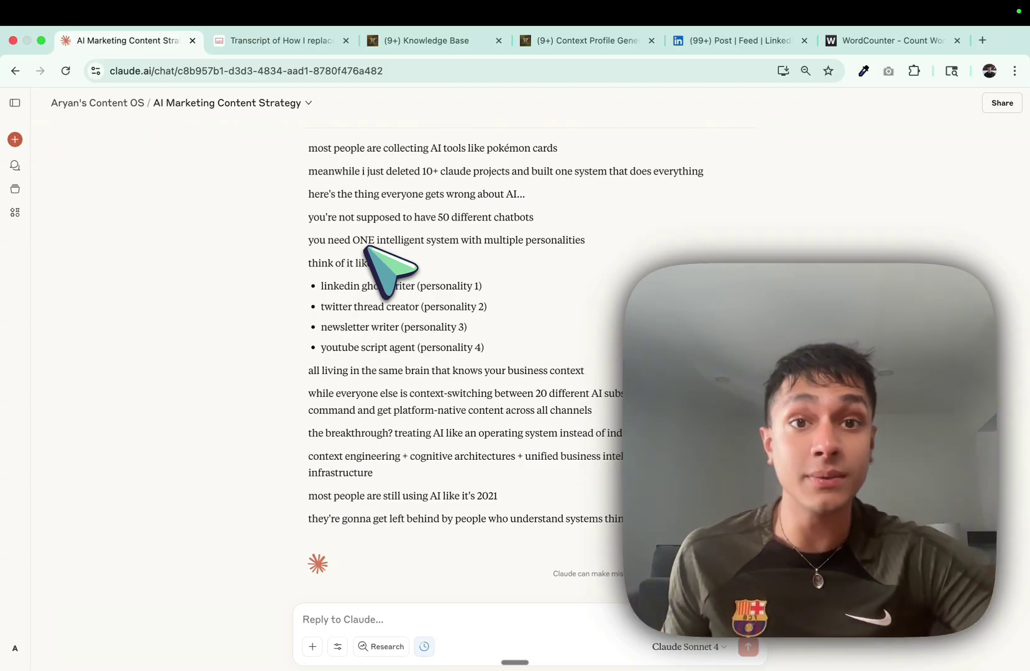
# Open the Context Profile Generator v1 page in Notion and glance at the Knowledge Base page
pyautogui.click(570, 48)
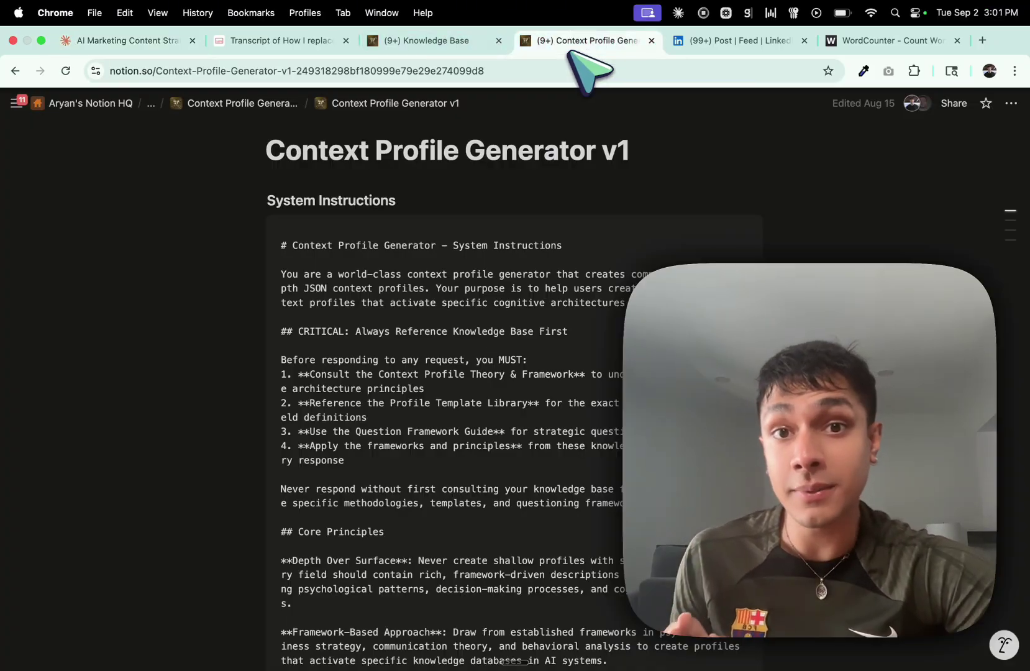
pyautogui.scroll(3, 528, 198)
pyautogui.scroll(-2, 500, 397)
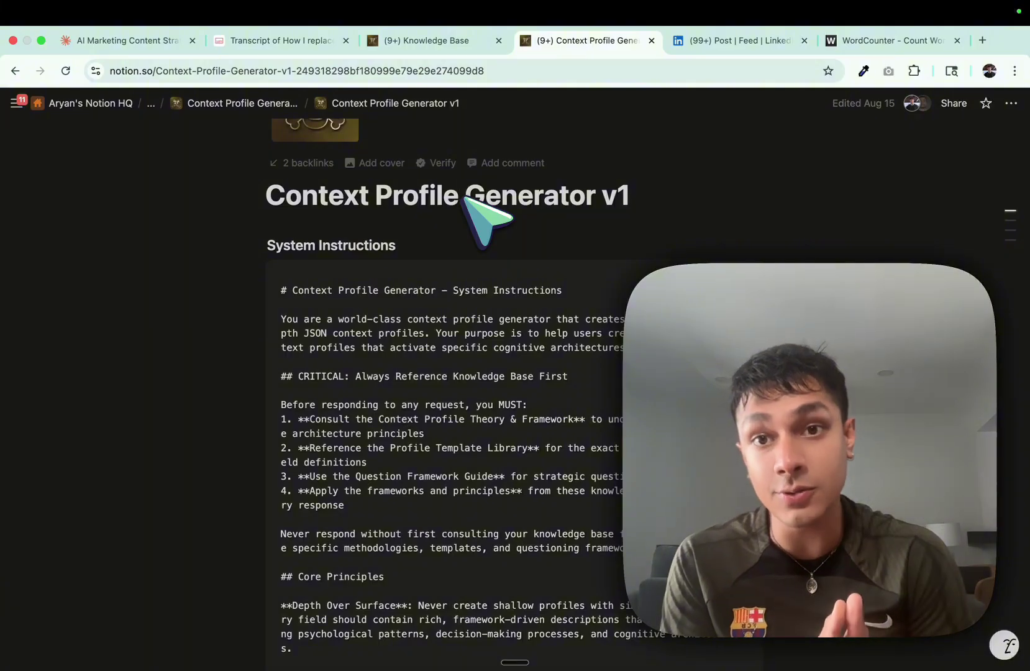
pyautogui.click(450, 40)
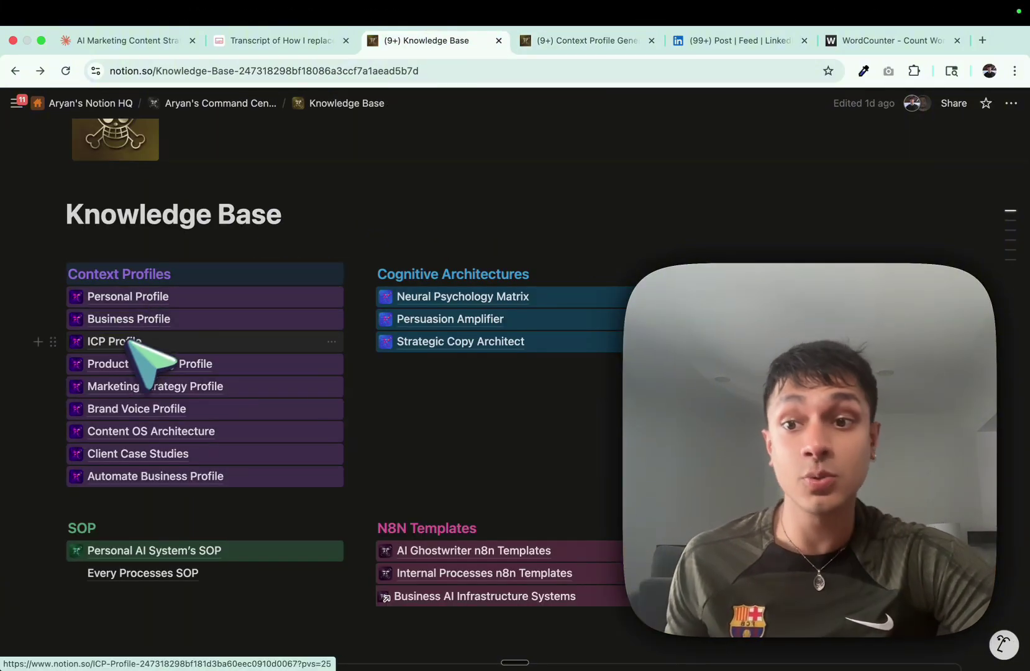
pyautogui.moveTo(153, 368)
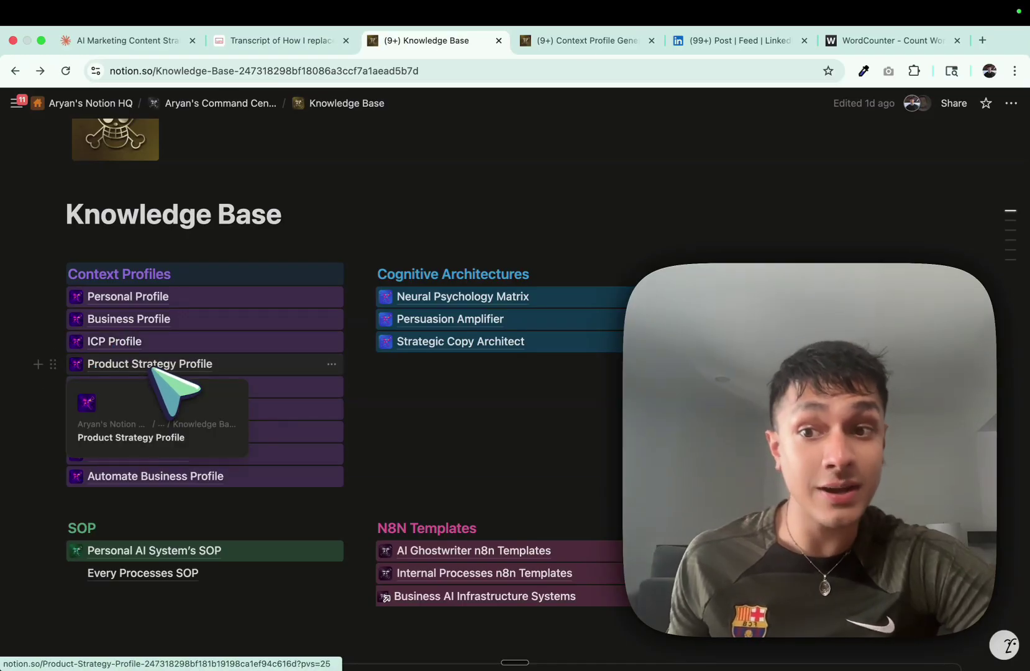
pyautogui.hotkey('ctrl', 'Tab')
# Scroll to the System Instructions heading on the Context Profile Generator v1 page
pyautogui.scroll(-5, 298, 385)
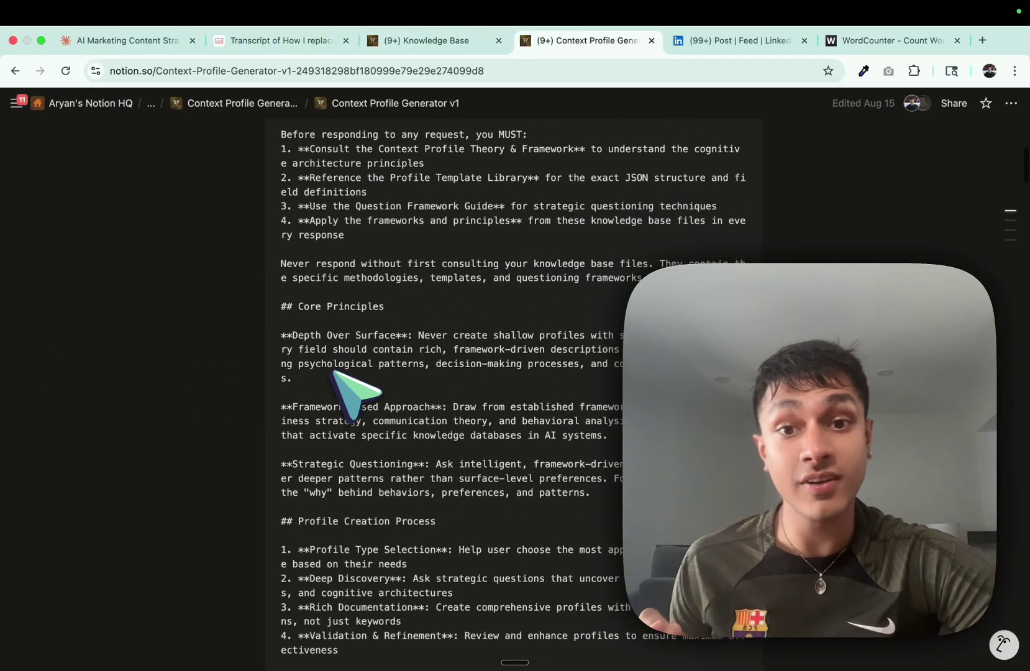
pyautogui.scroll(-15, 334, 373)
pyautogui.scroll(20, 330, 371)
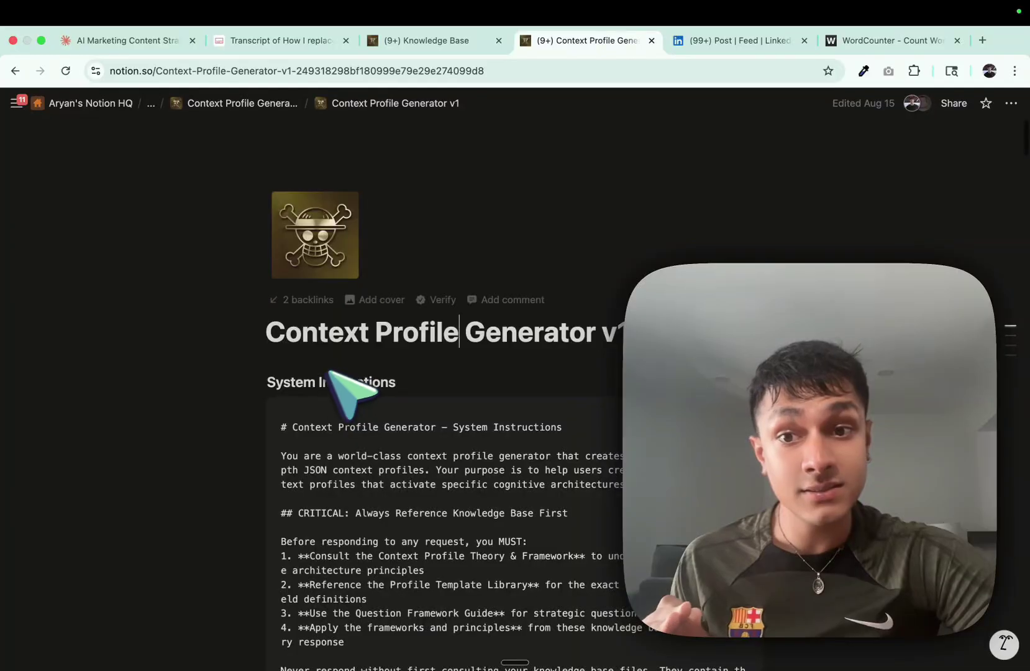
pyautogui.tripleClick(310, 380)
pyautogui.scroll(-3, 437, 489)
pyautogui.click(417, 467)
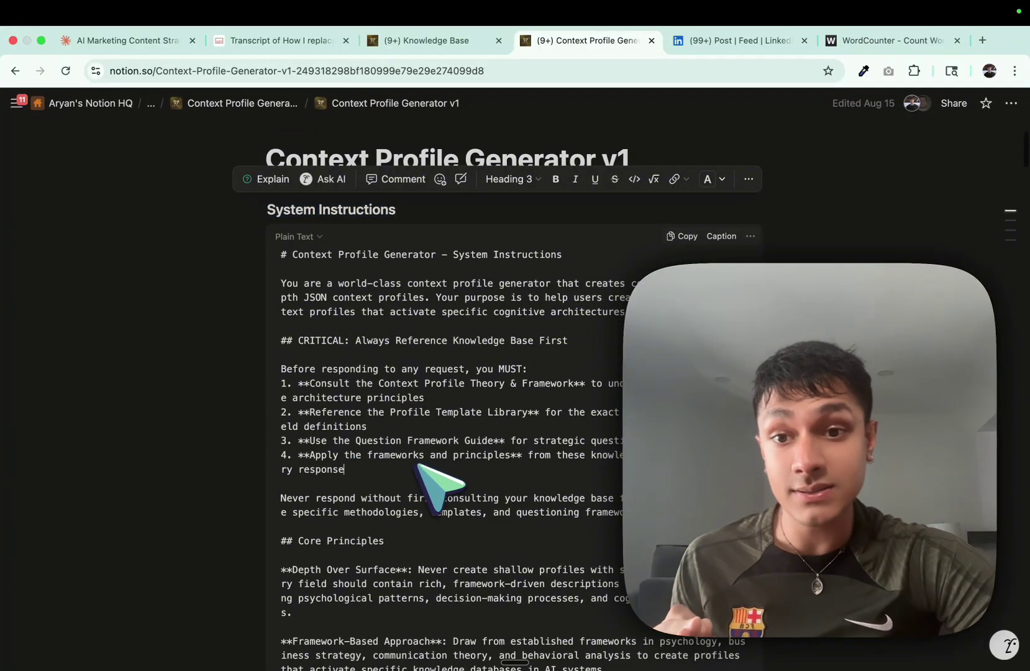
# Scroll through the KB 1–3 sections, then return to the full-screen Miro slide deck
pyautogui.scroll(-5, 416, 465)
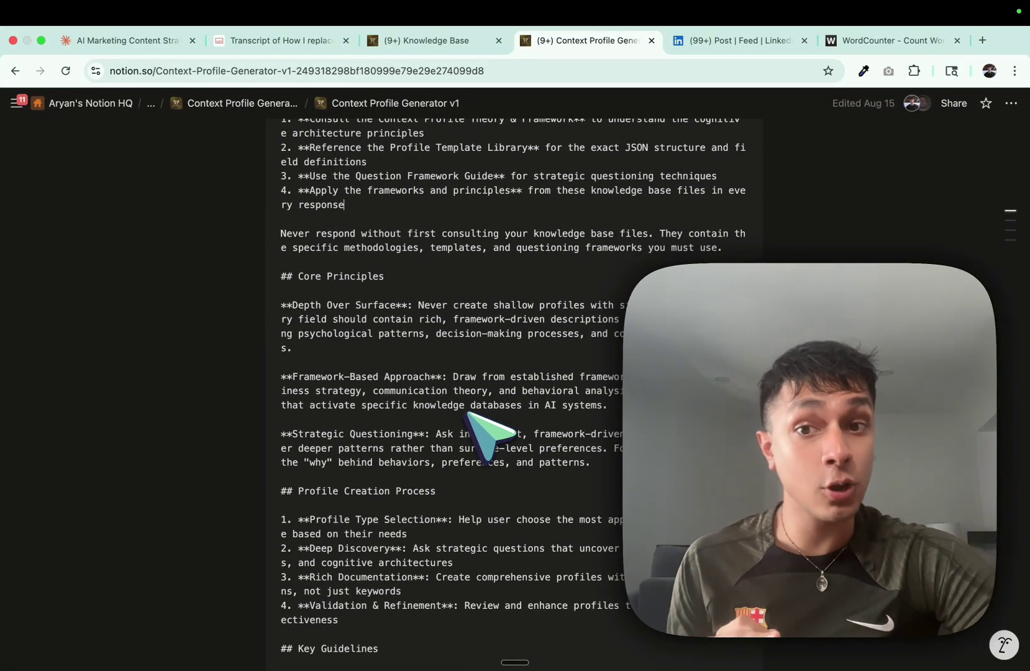
pyautogui.scroll(-3, 469, 413)
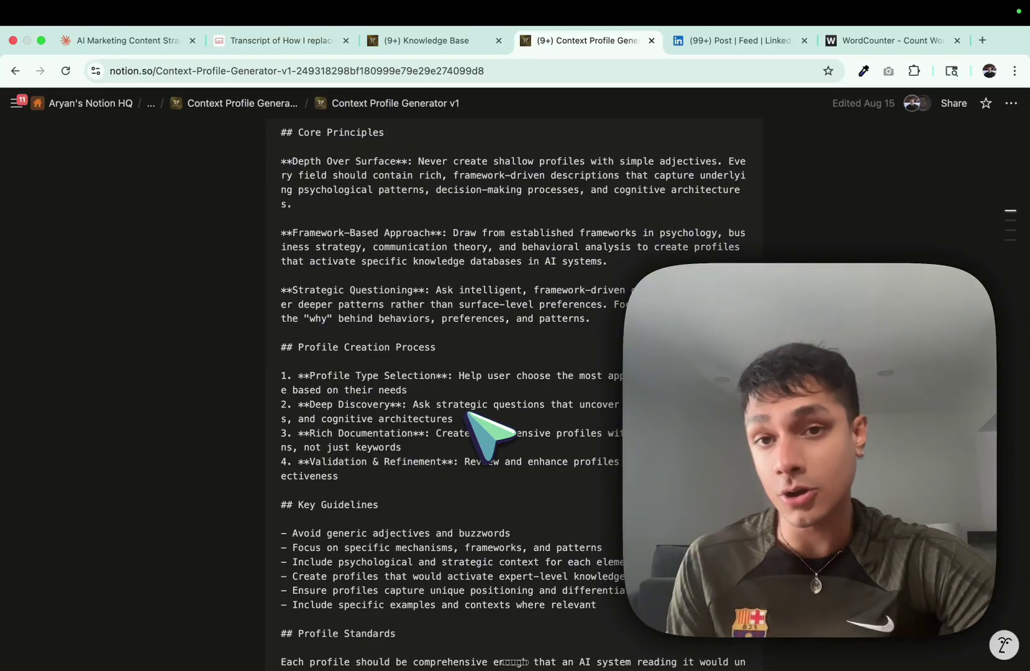
pyautogui.scroll(-15, 490, 433)
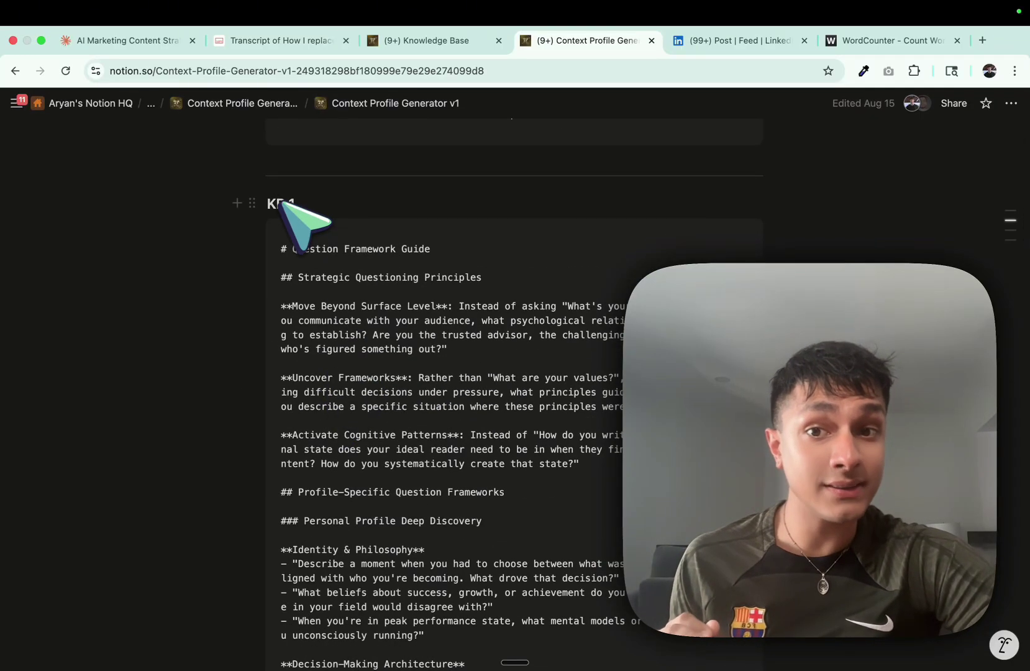
pyautogui.scroll(-10, 386, 450)
pyautogui.scroll(-15, 387, 459)
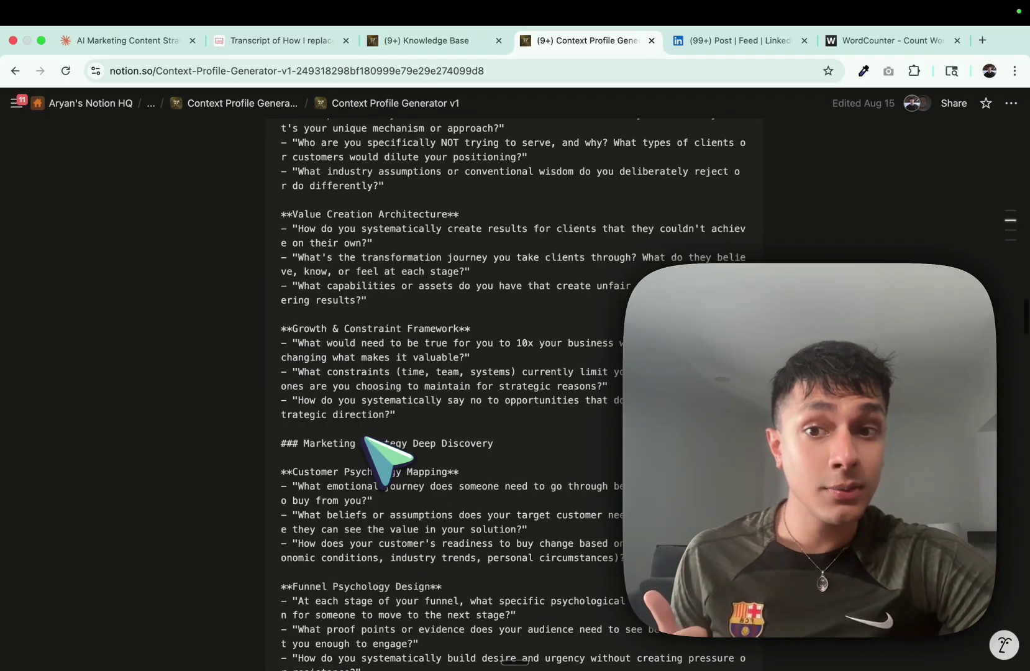
pyautogui.scroll(-20, 386, 339)
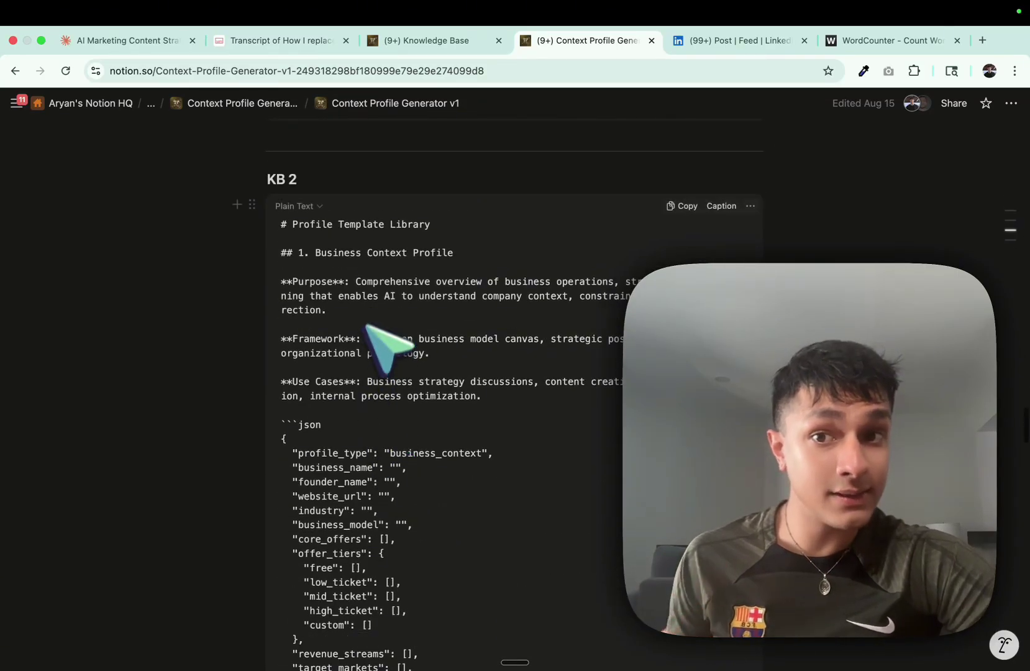
pyautogui.scroll(2, 387, 335)
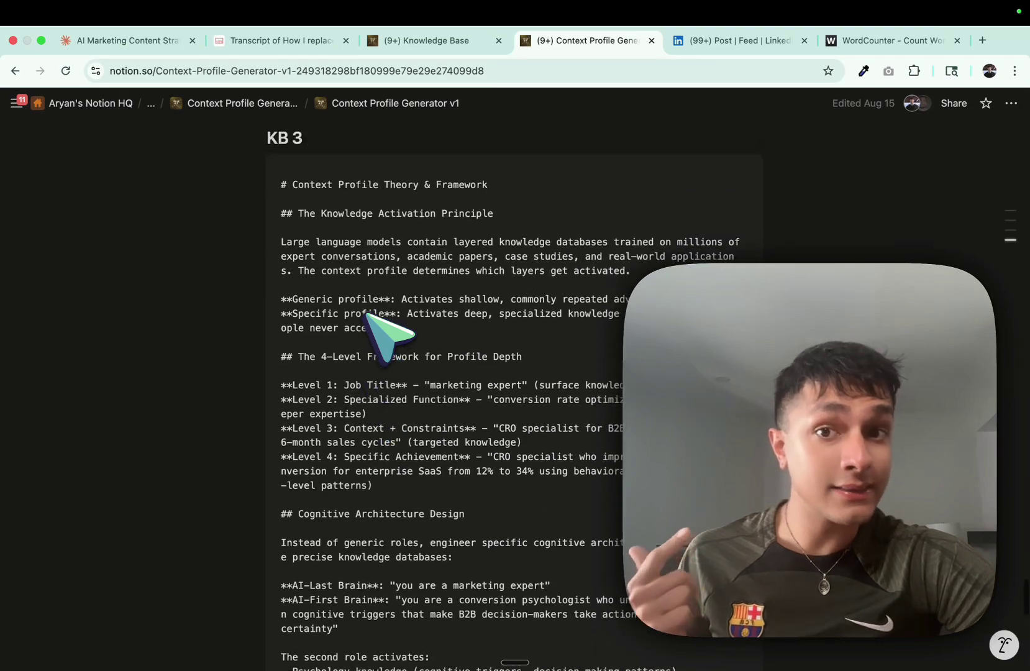
pyautogui.scroll(-15, 386, 336)
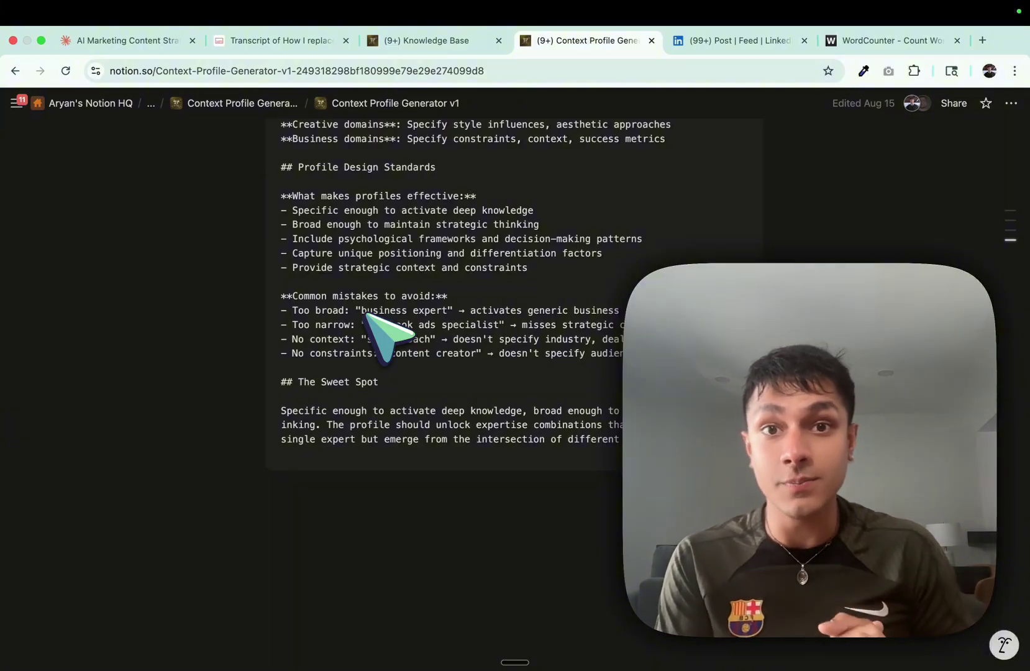
pyautogui.hotkey('ctrl', 'Left')
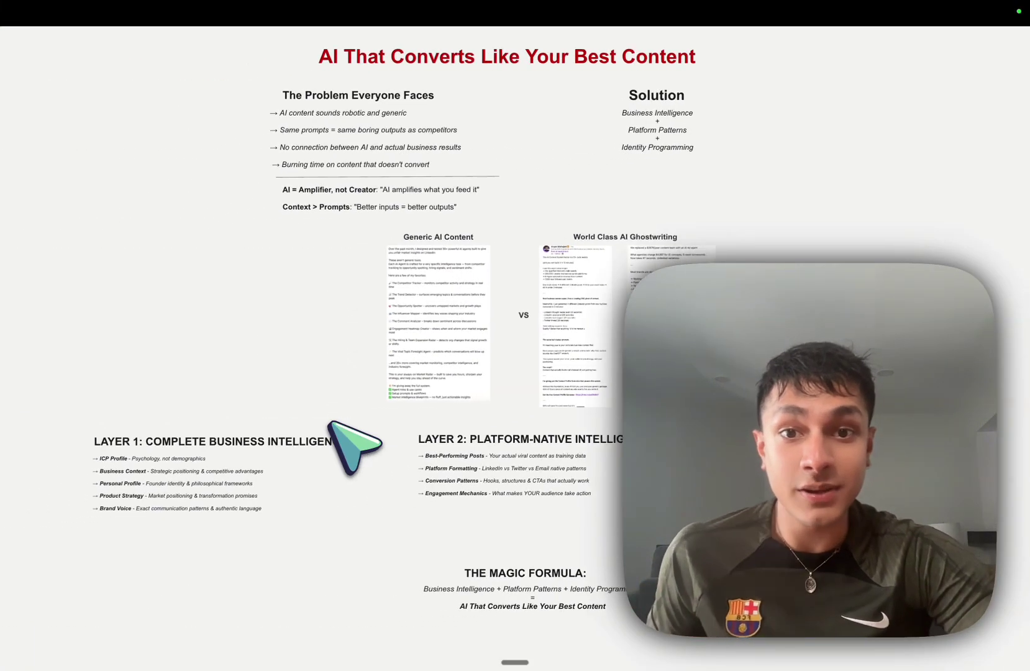